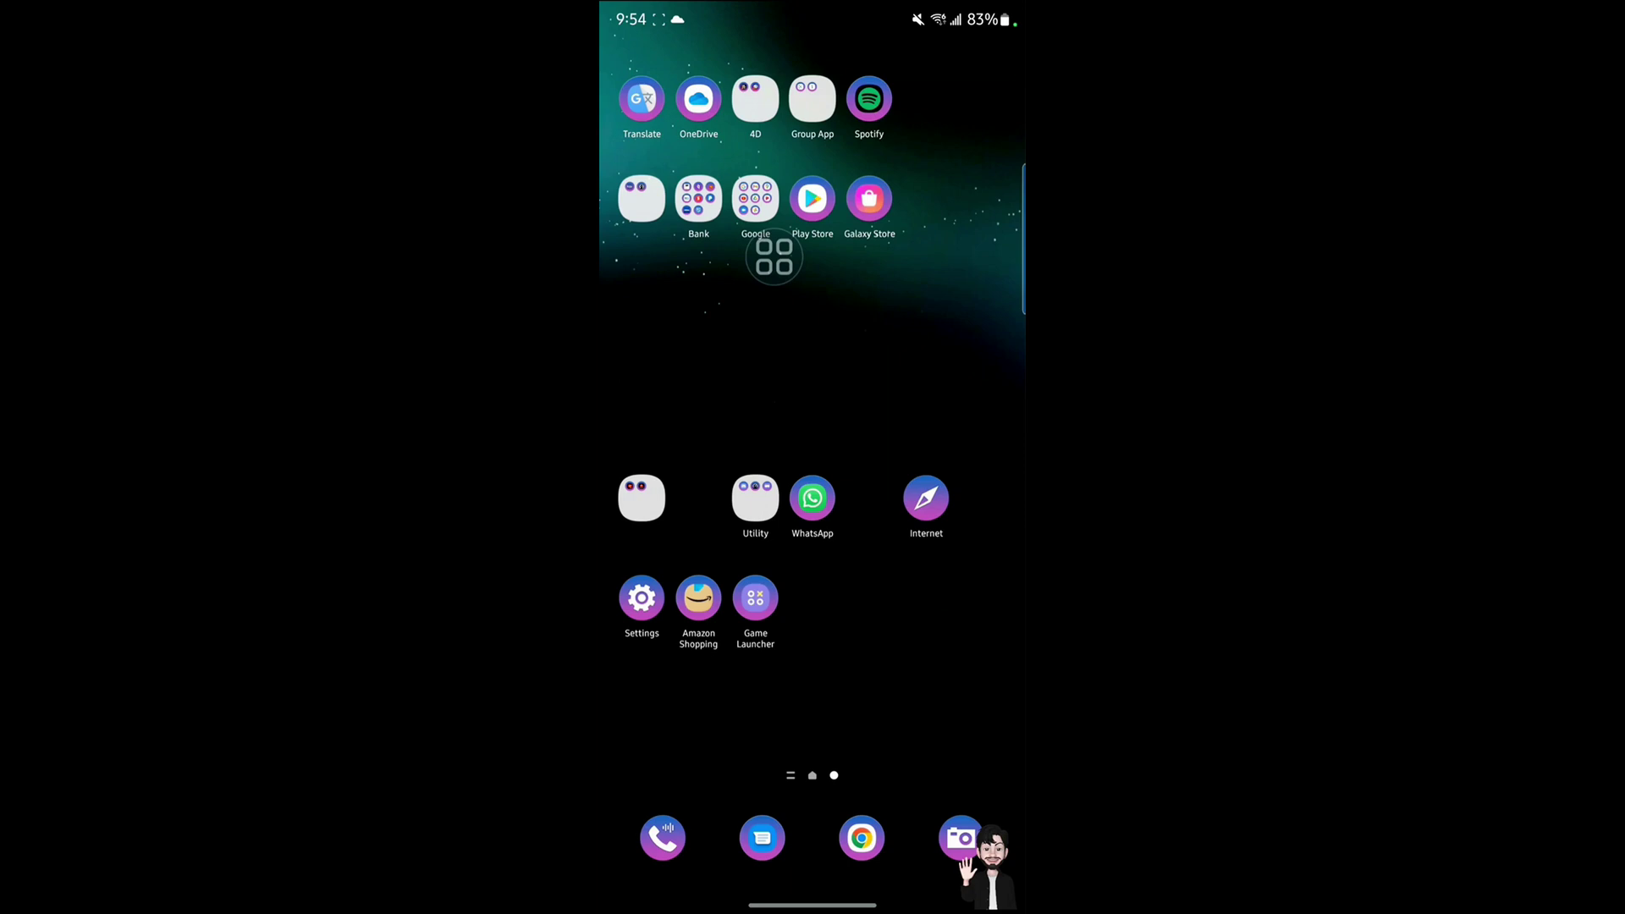
- From expanded quick settings, turn flight mode on then off, and close the panel
left_click_drag(775, 13, 776, 257)
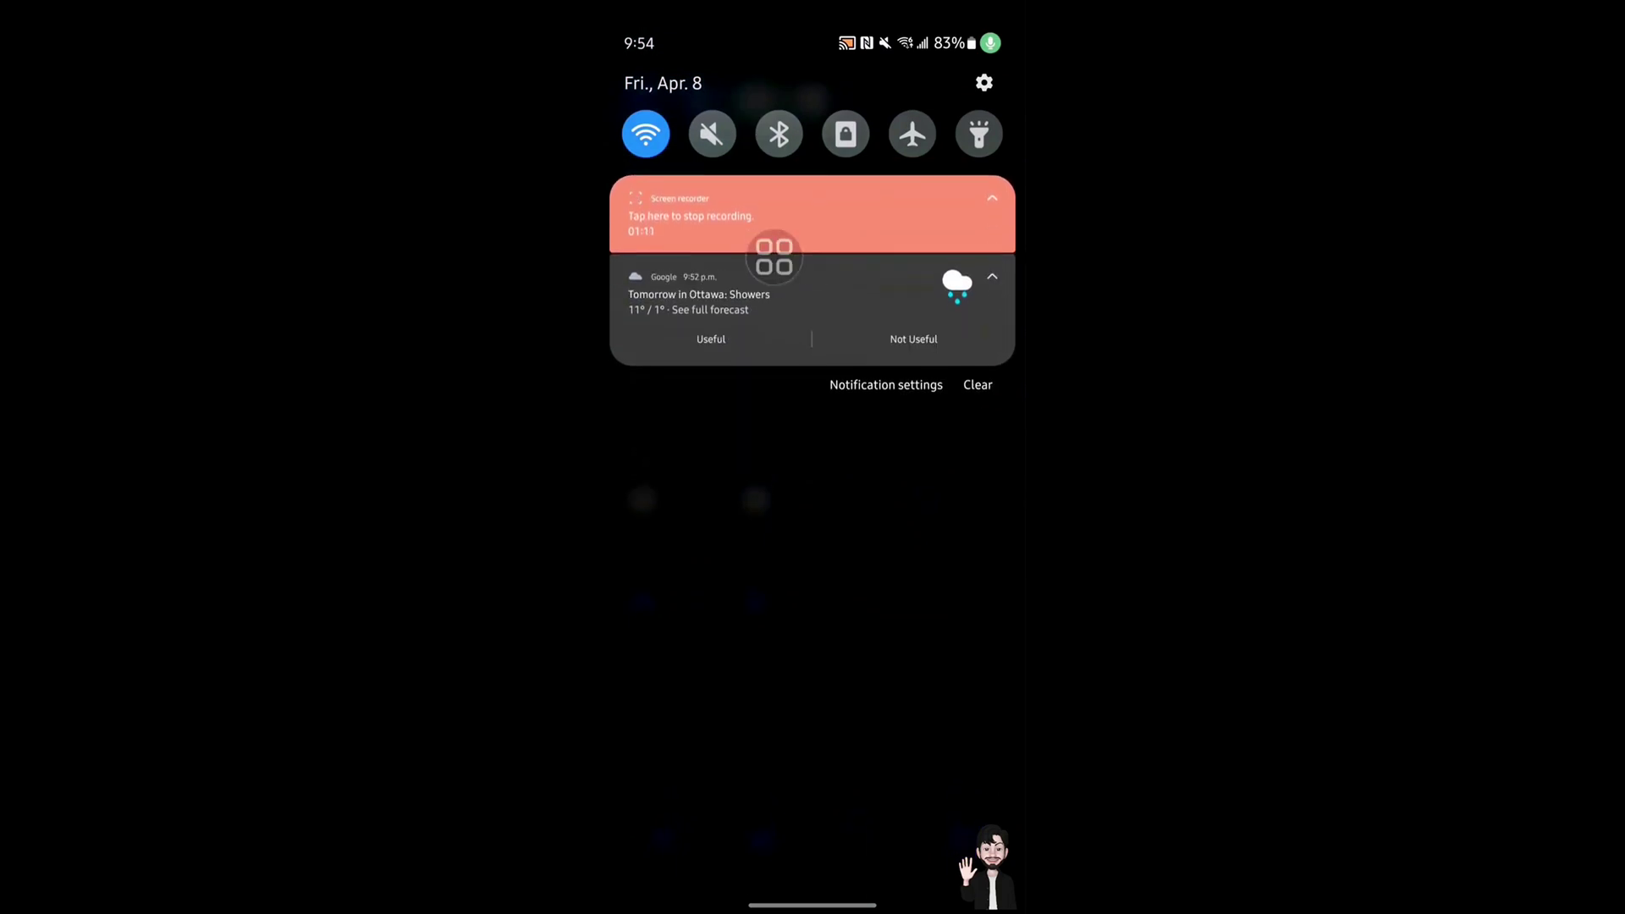
left_click_drag(776, 256, 776, 762)
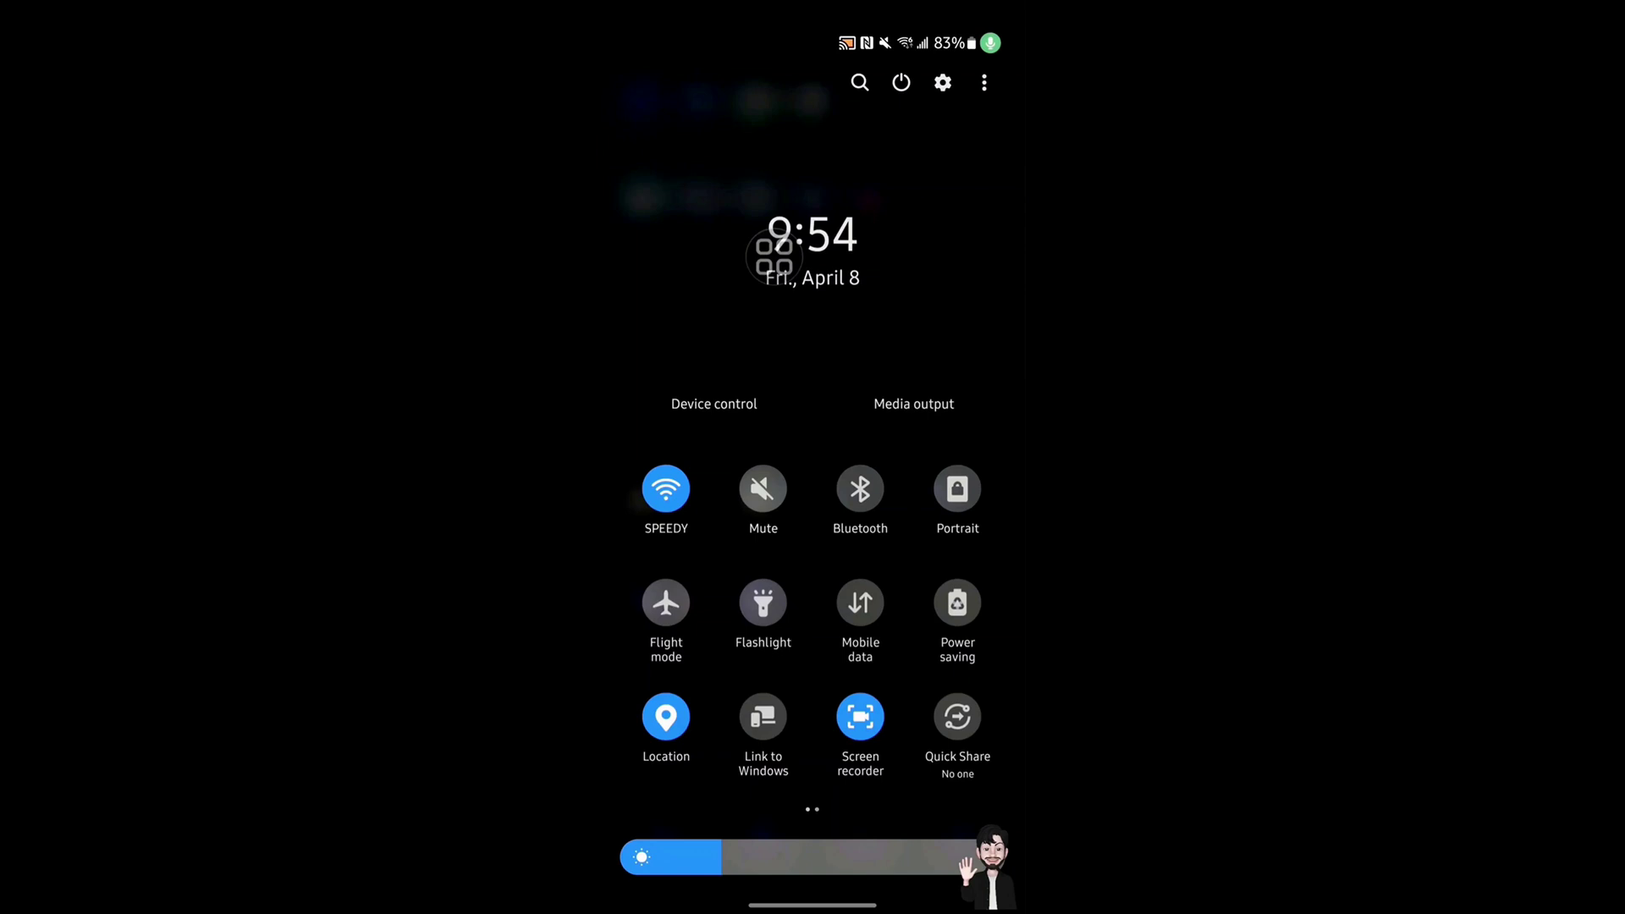
left_click(665, 602)
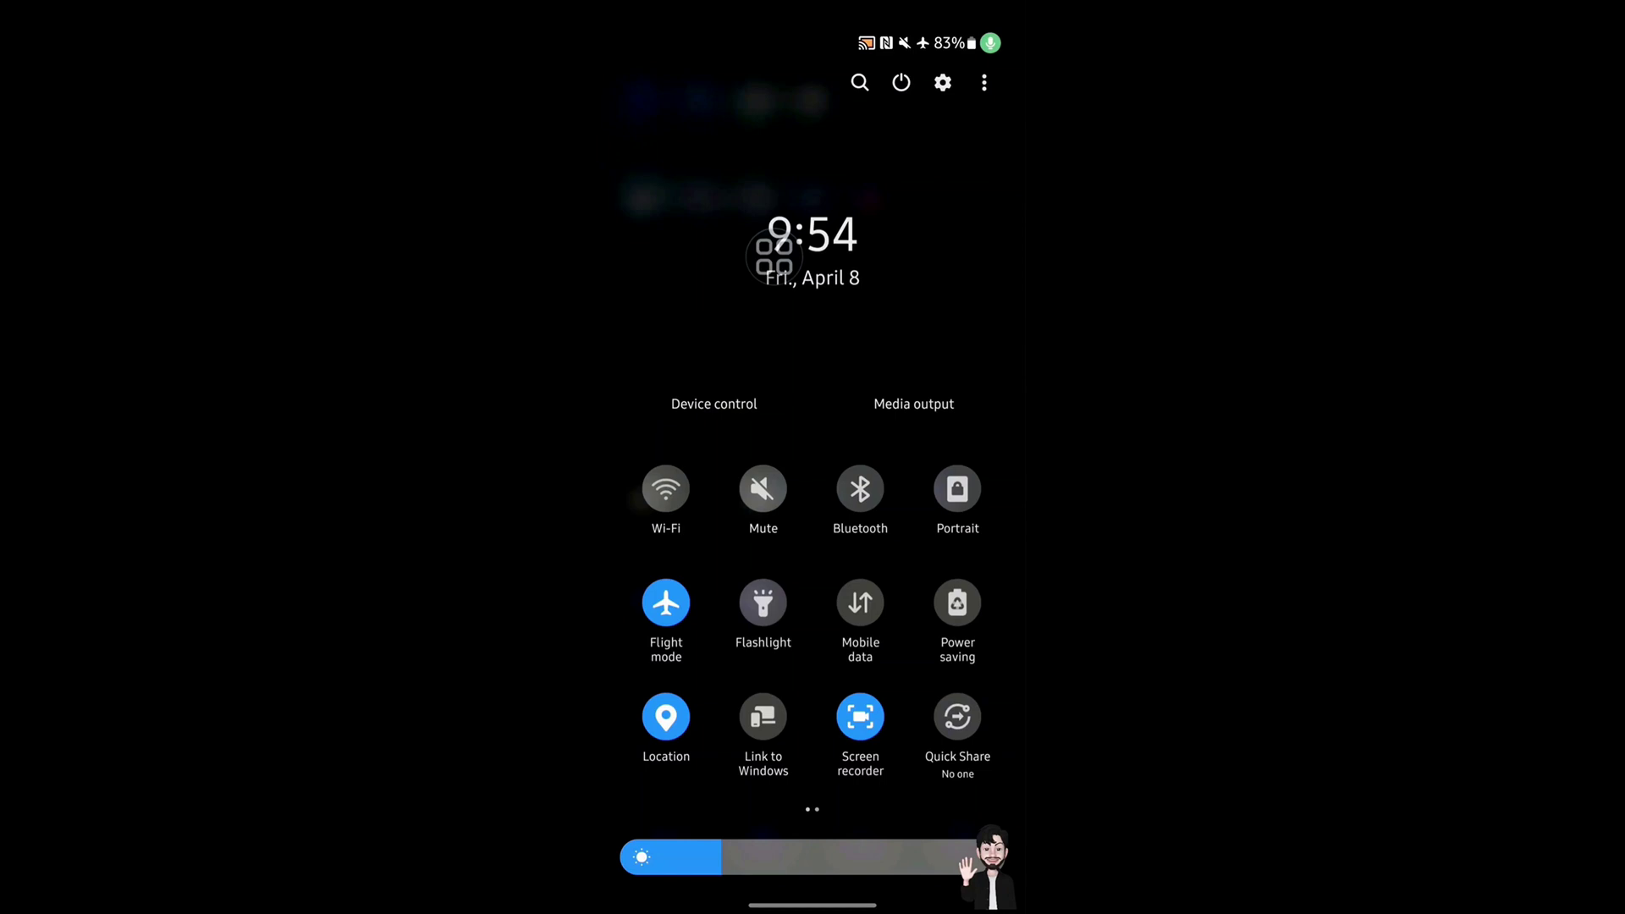
left_click(665, 604)
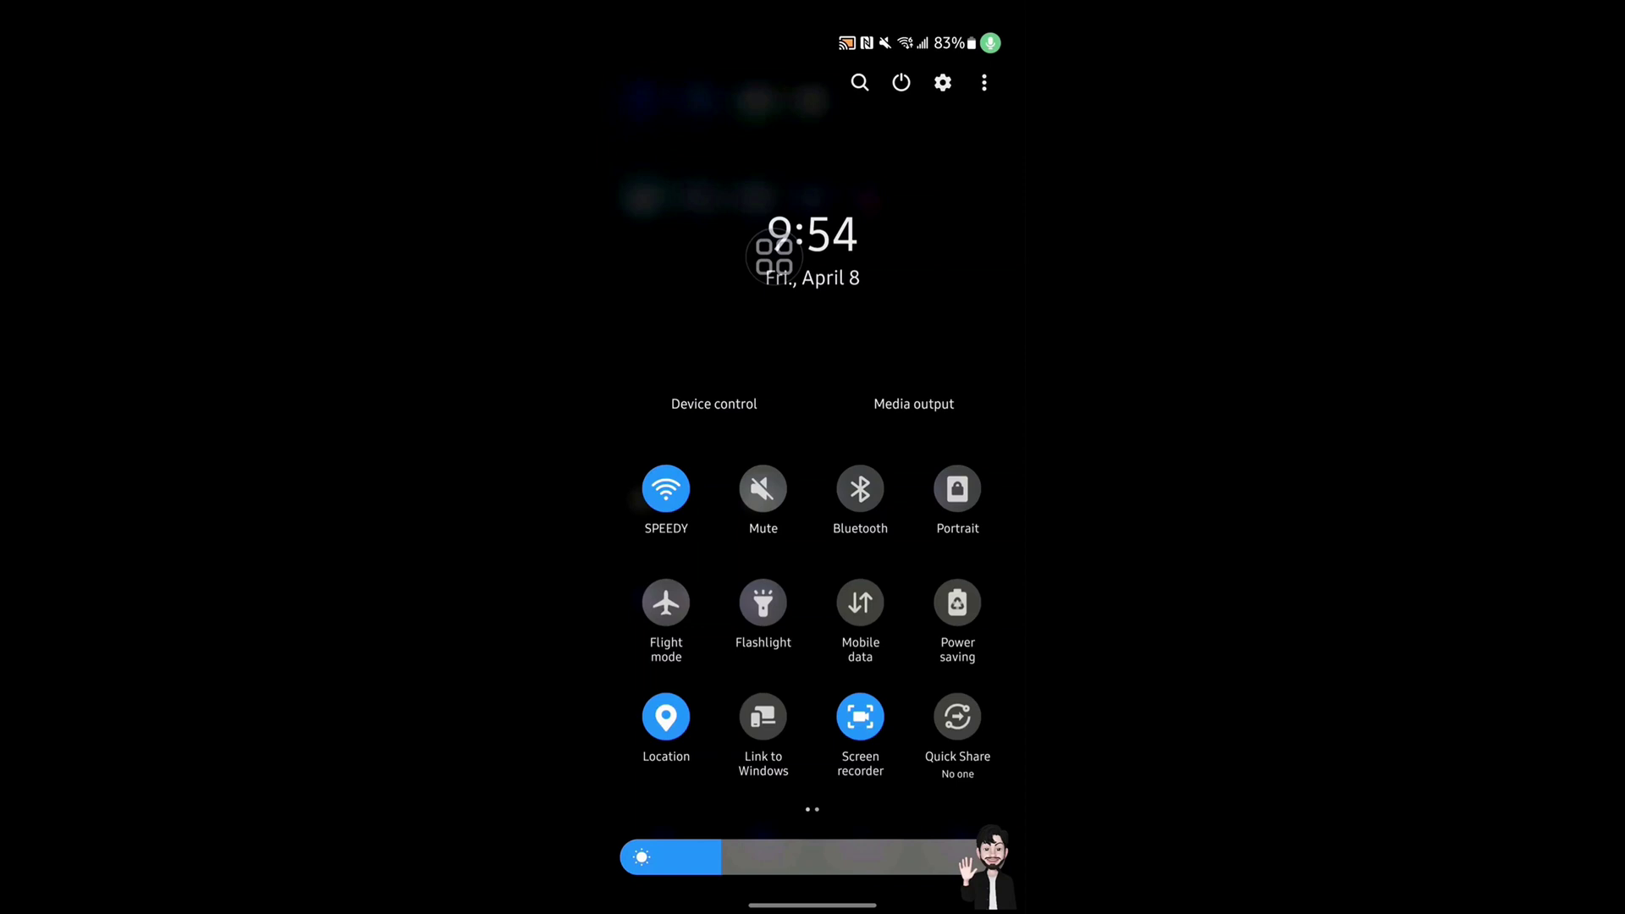
left_click_drag(813, 763, 813, 254)
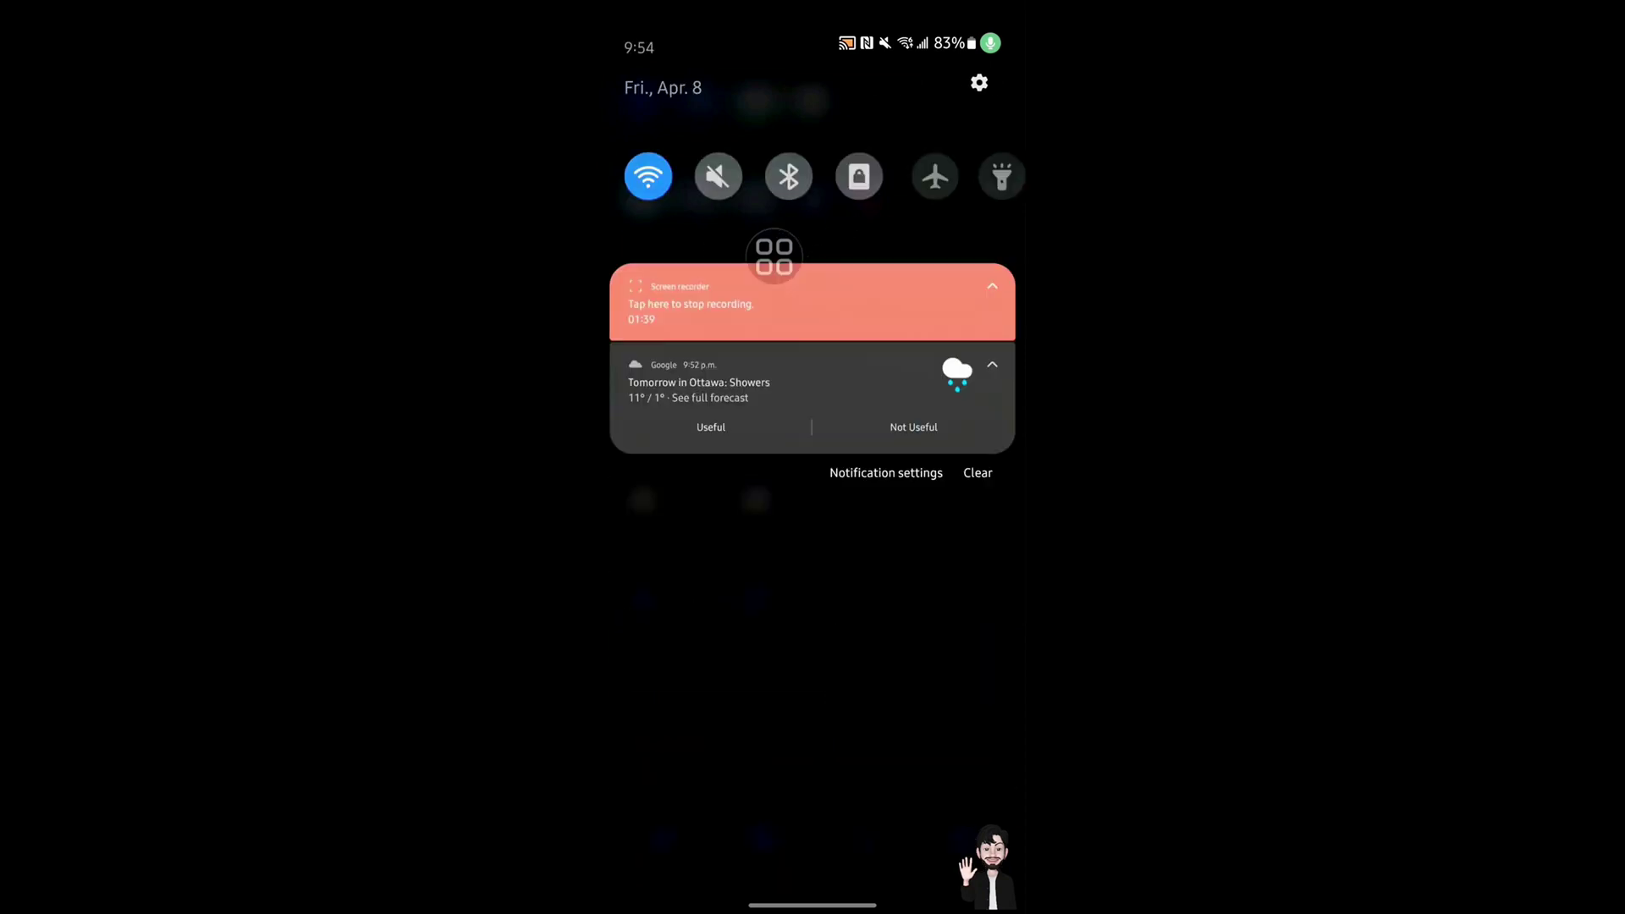
left_click_drag(813, 508, 812, 127)
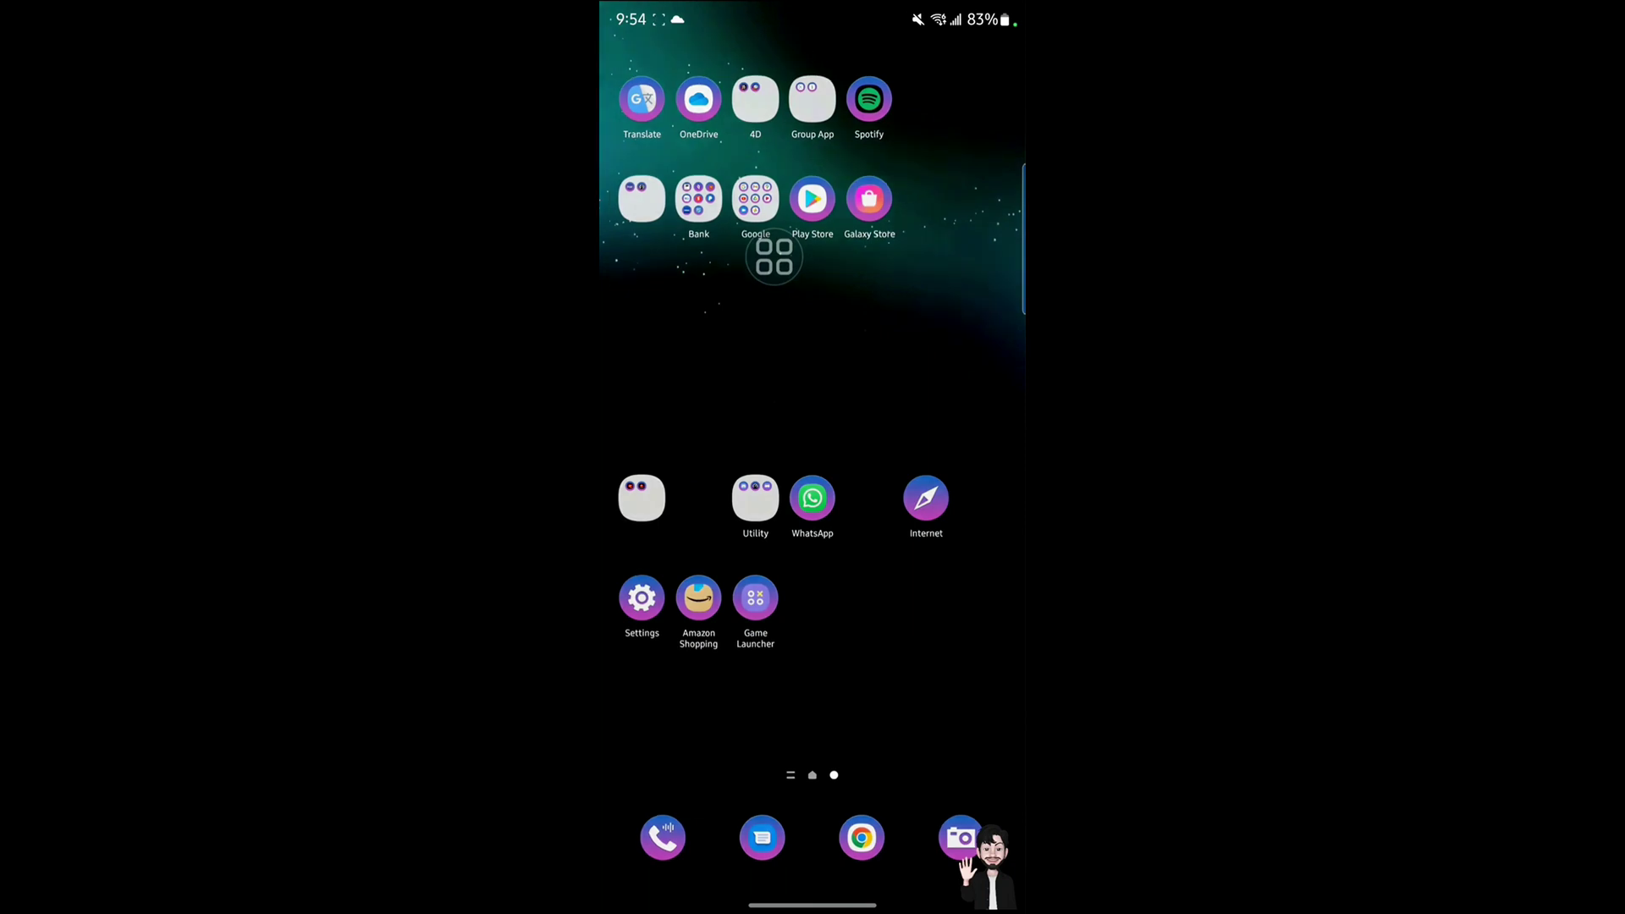
- Launch Settings, search 'res', view the Reset result, then return to the main list
left_click(642, 598)
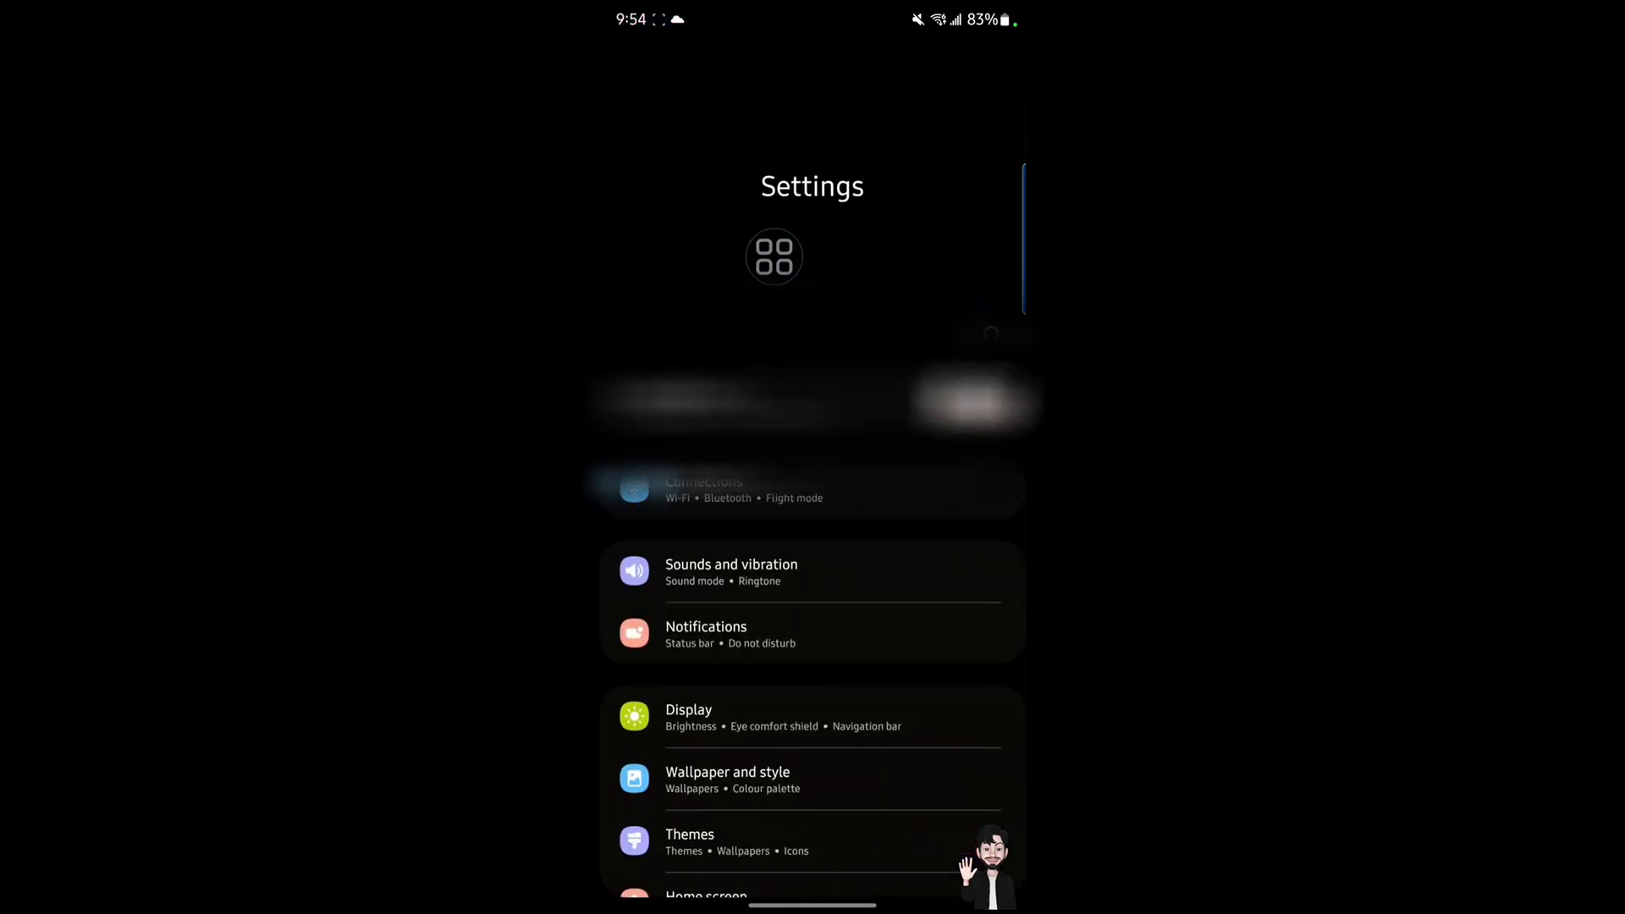
scroll(813, 508, "down", 10)
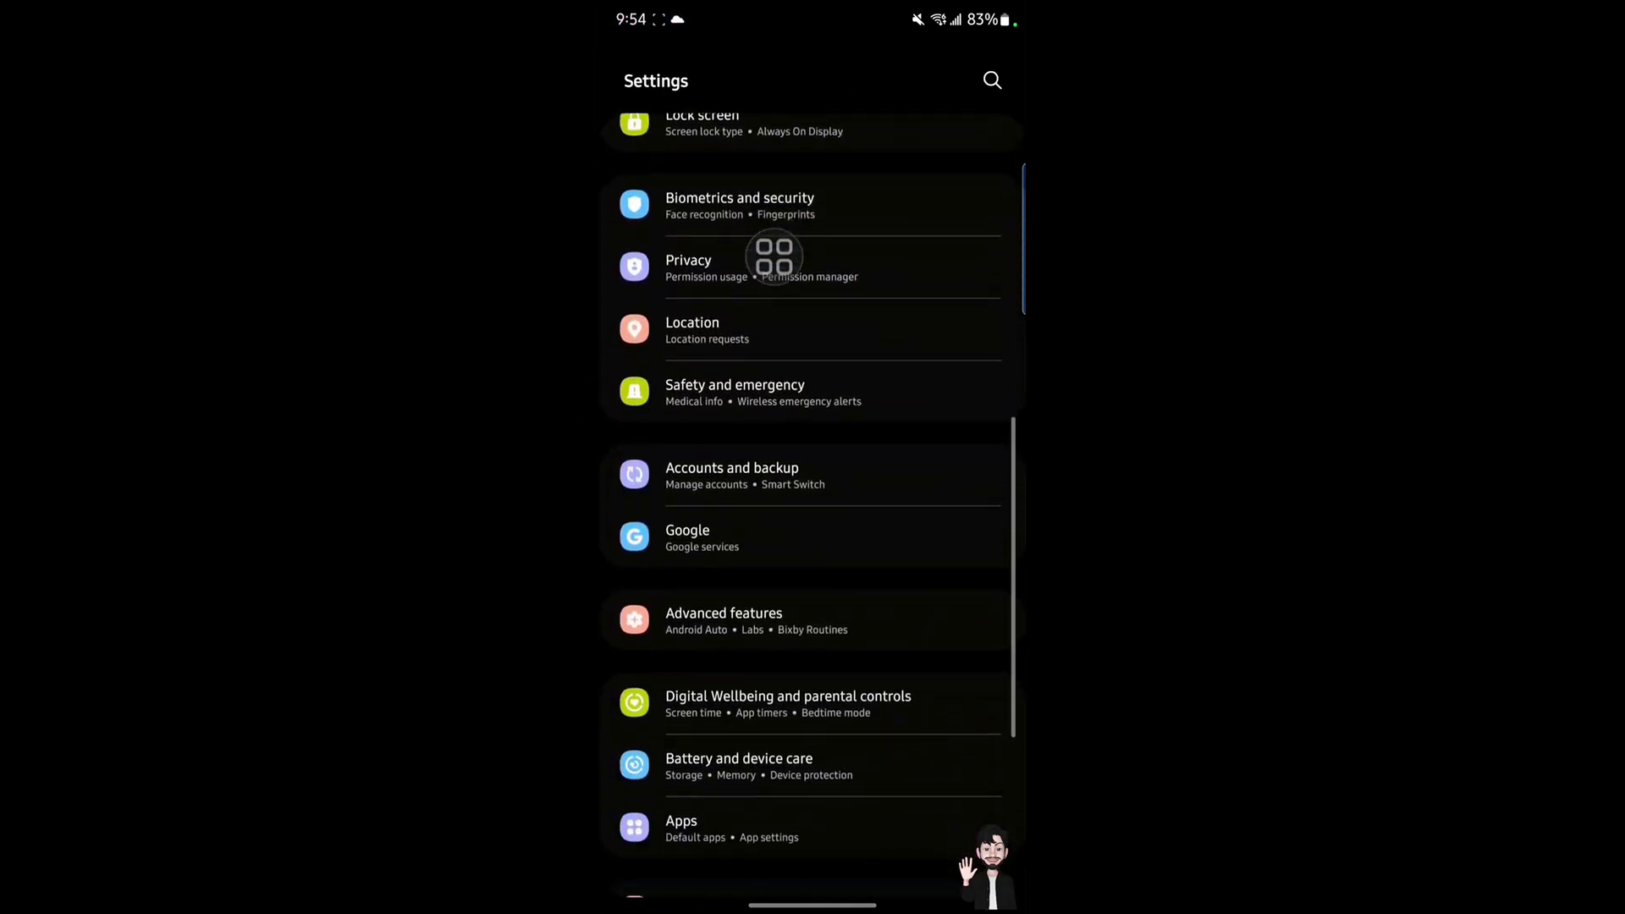
scroll(776, 259, "down", 4)
scroll(775, 257, "up", 3)
scroll(775, 258, "down", 4)
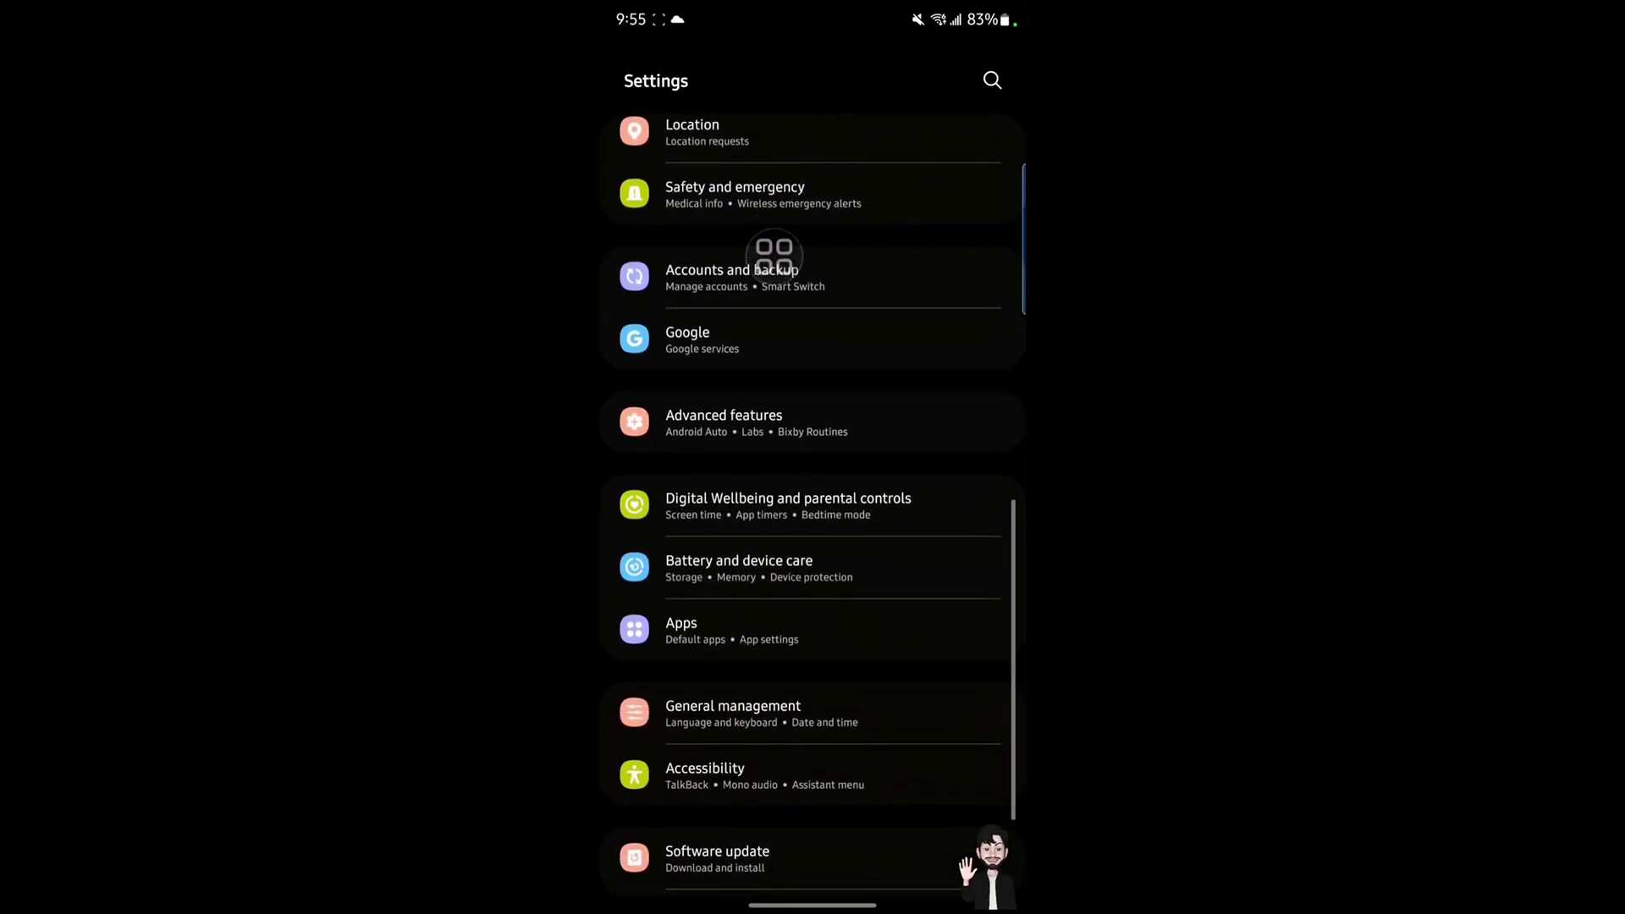
scroll(776, 257, "down", 3)
scroll(774, 258, "up", 10)
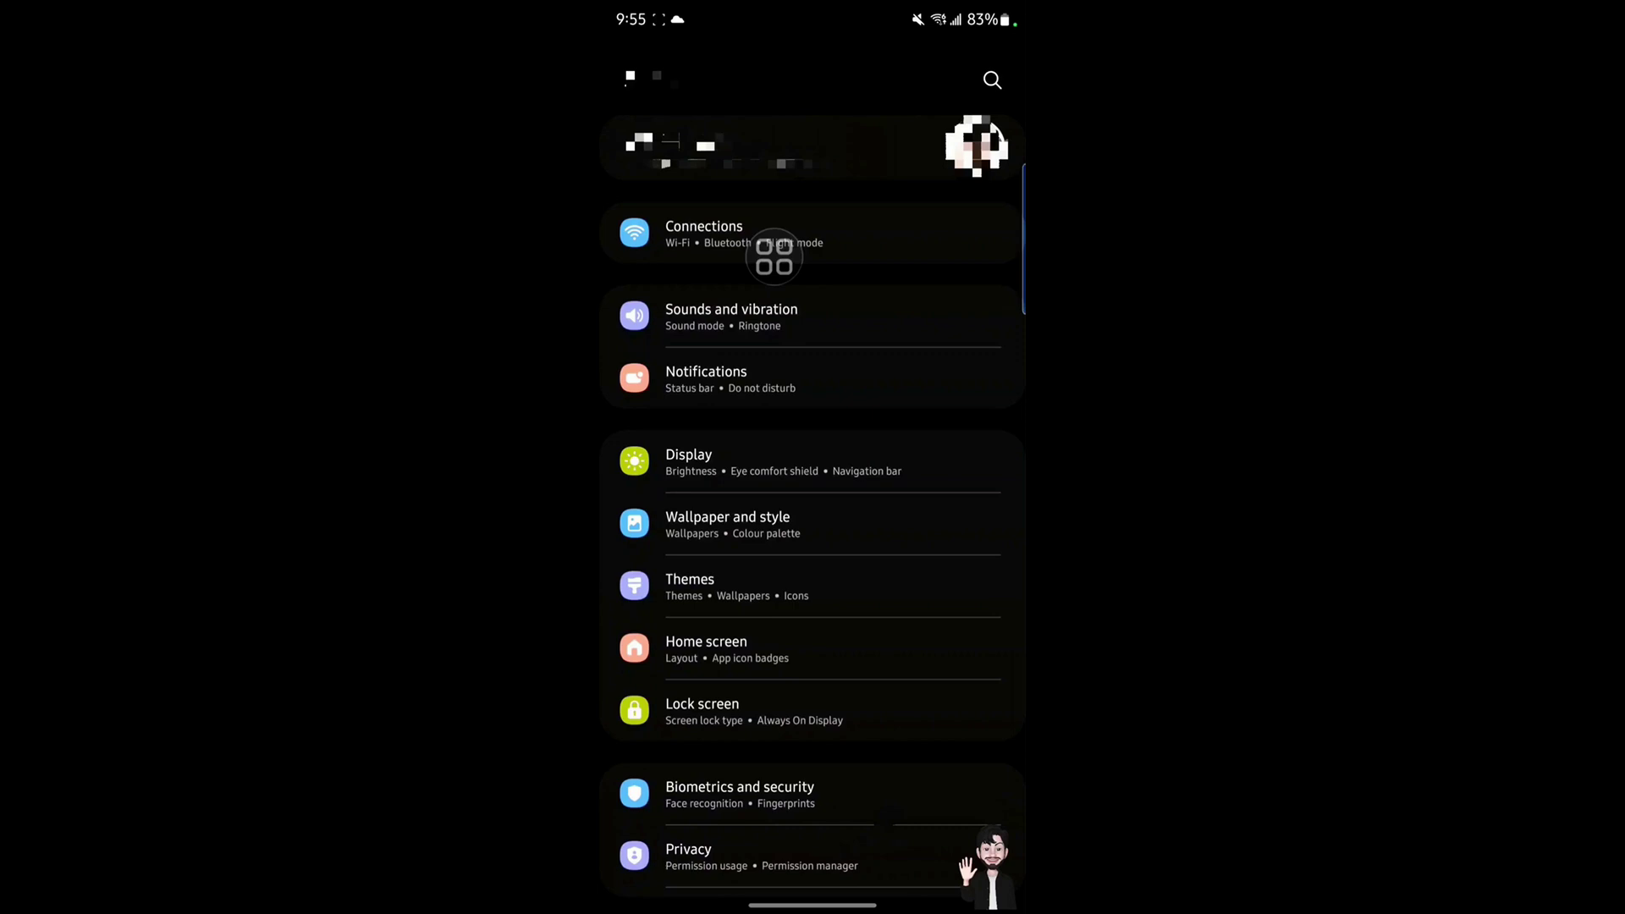
left_click(992, 80)
left_click(667, 686)
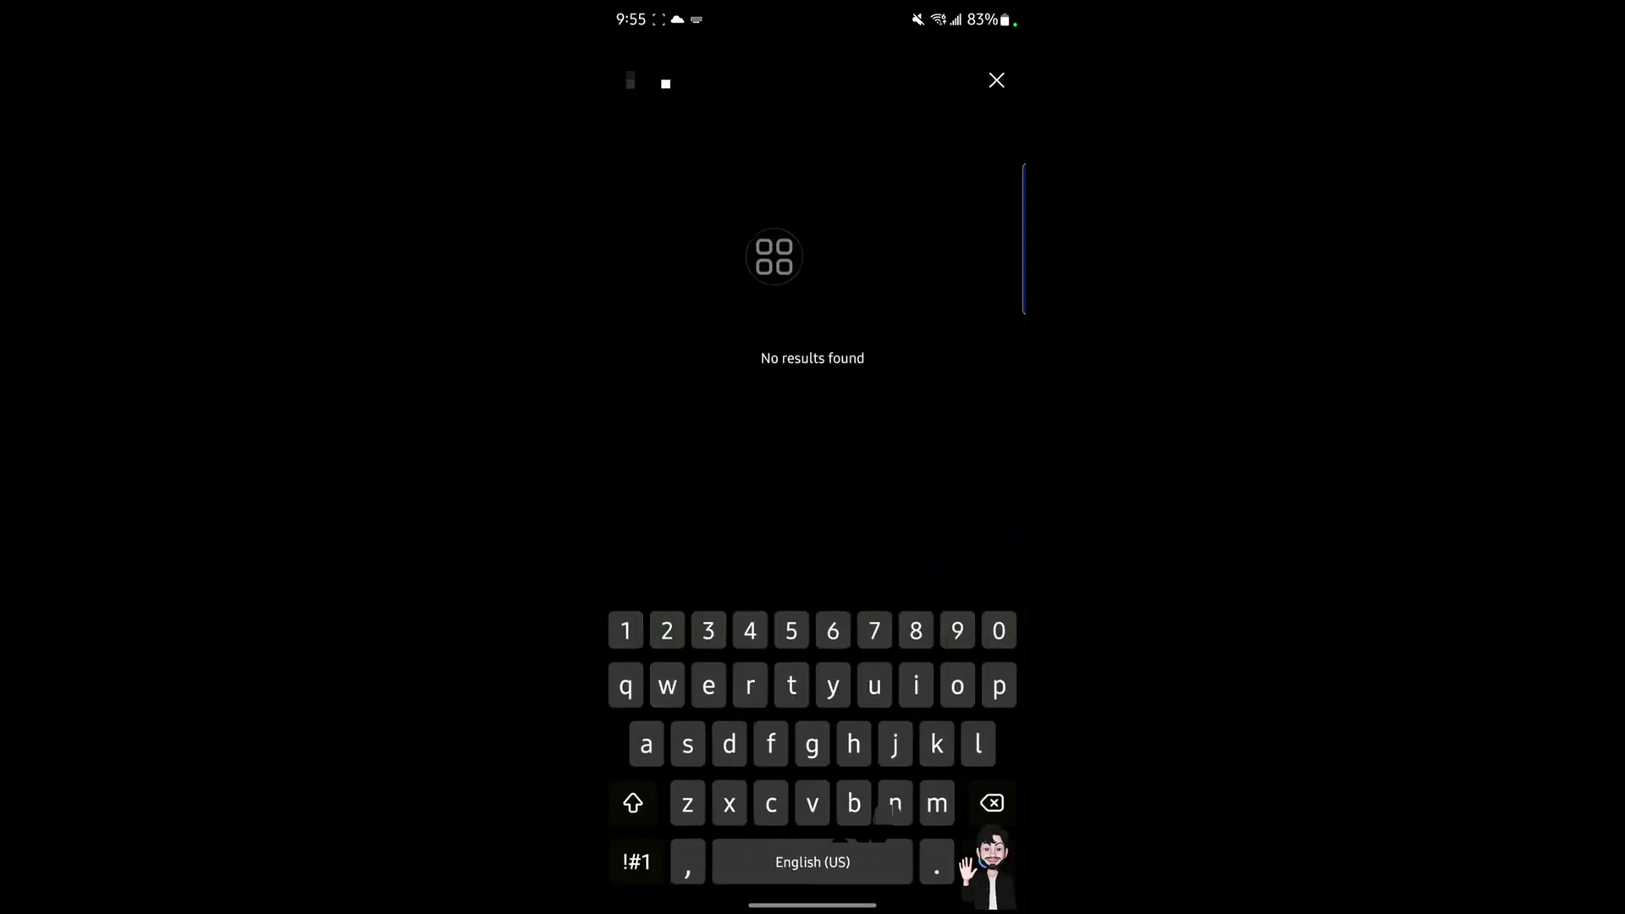
left_click(978, 745)
left_click(992, 803)
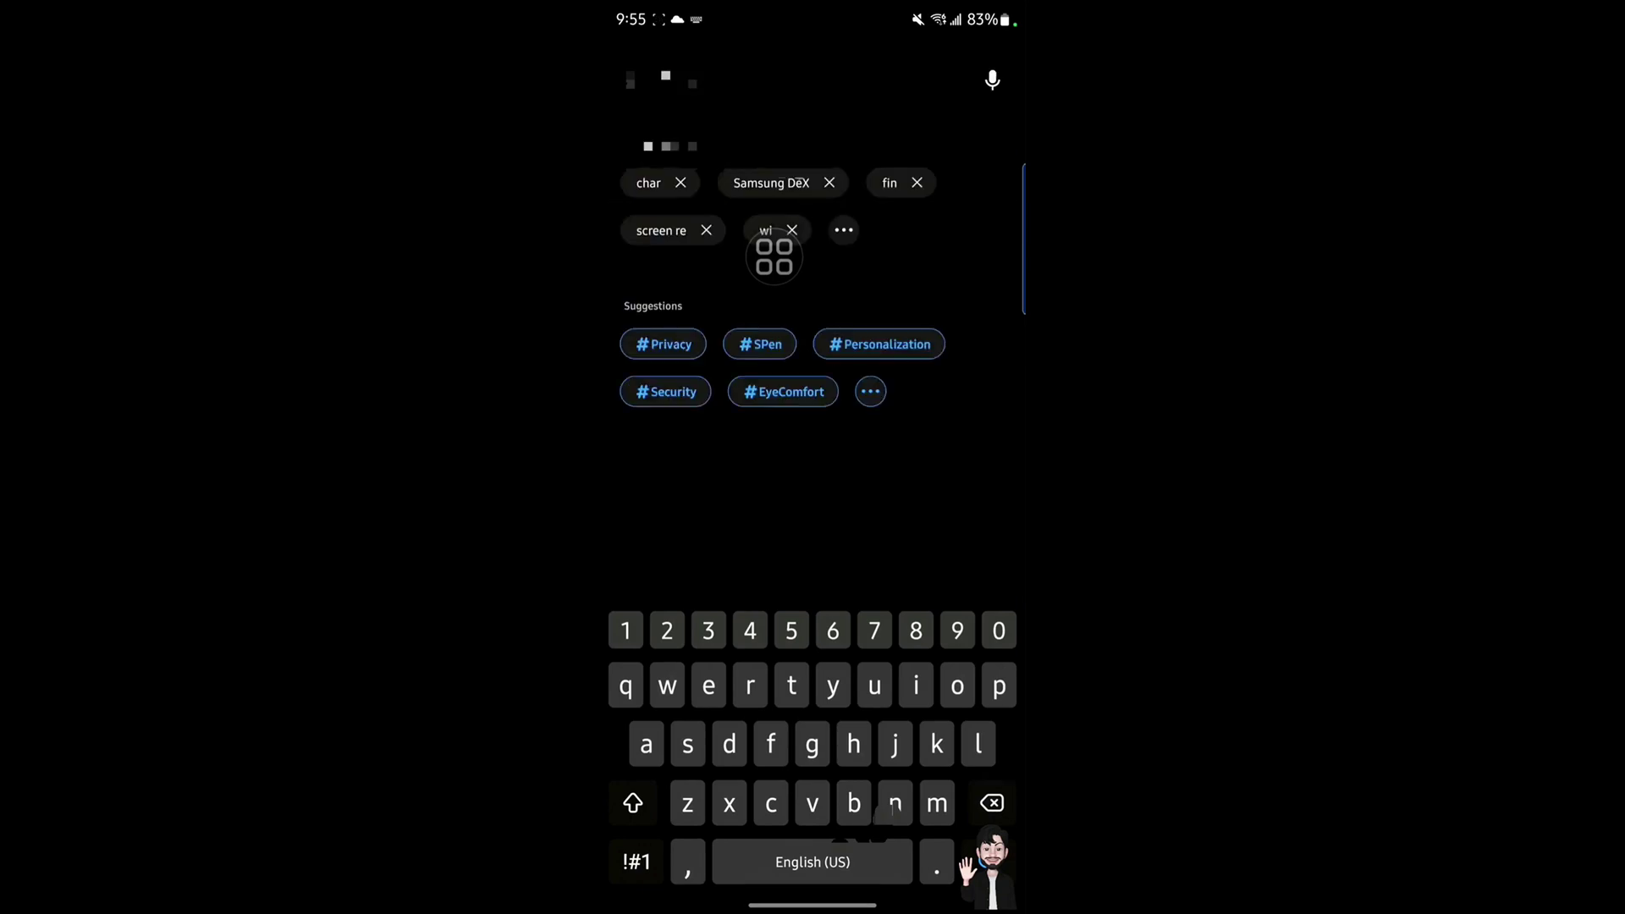
type("res")
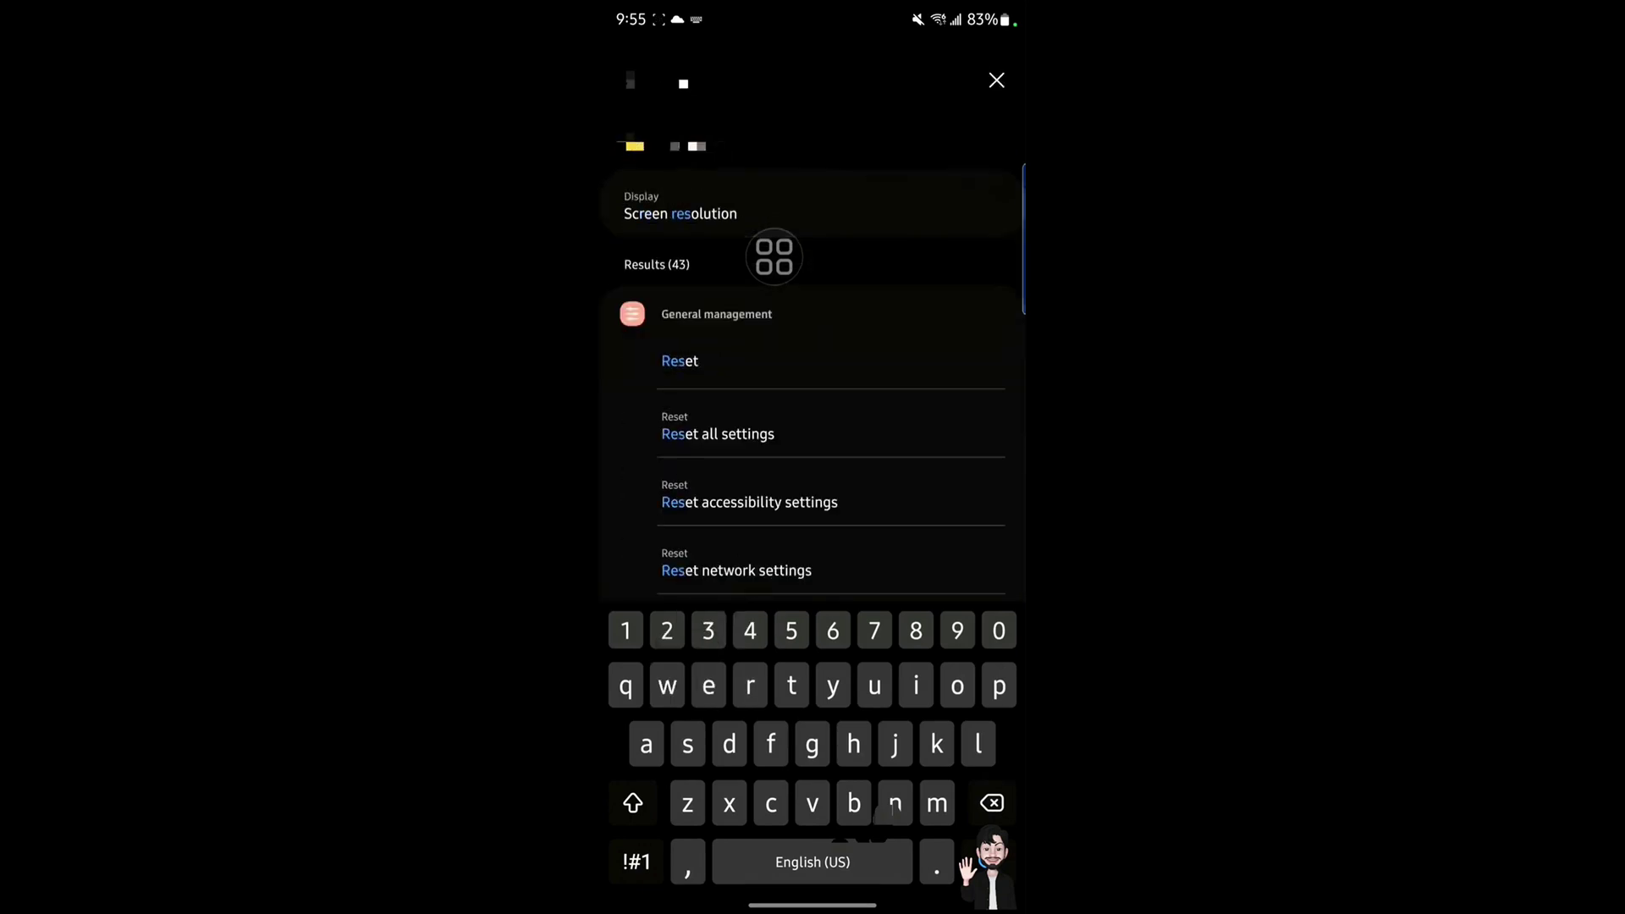
left_click(680, 360)
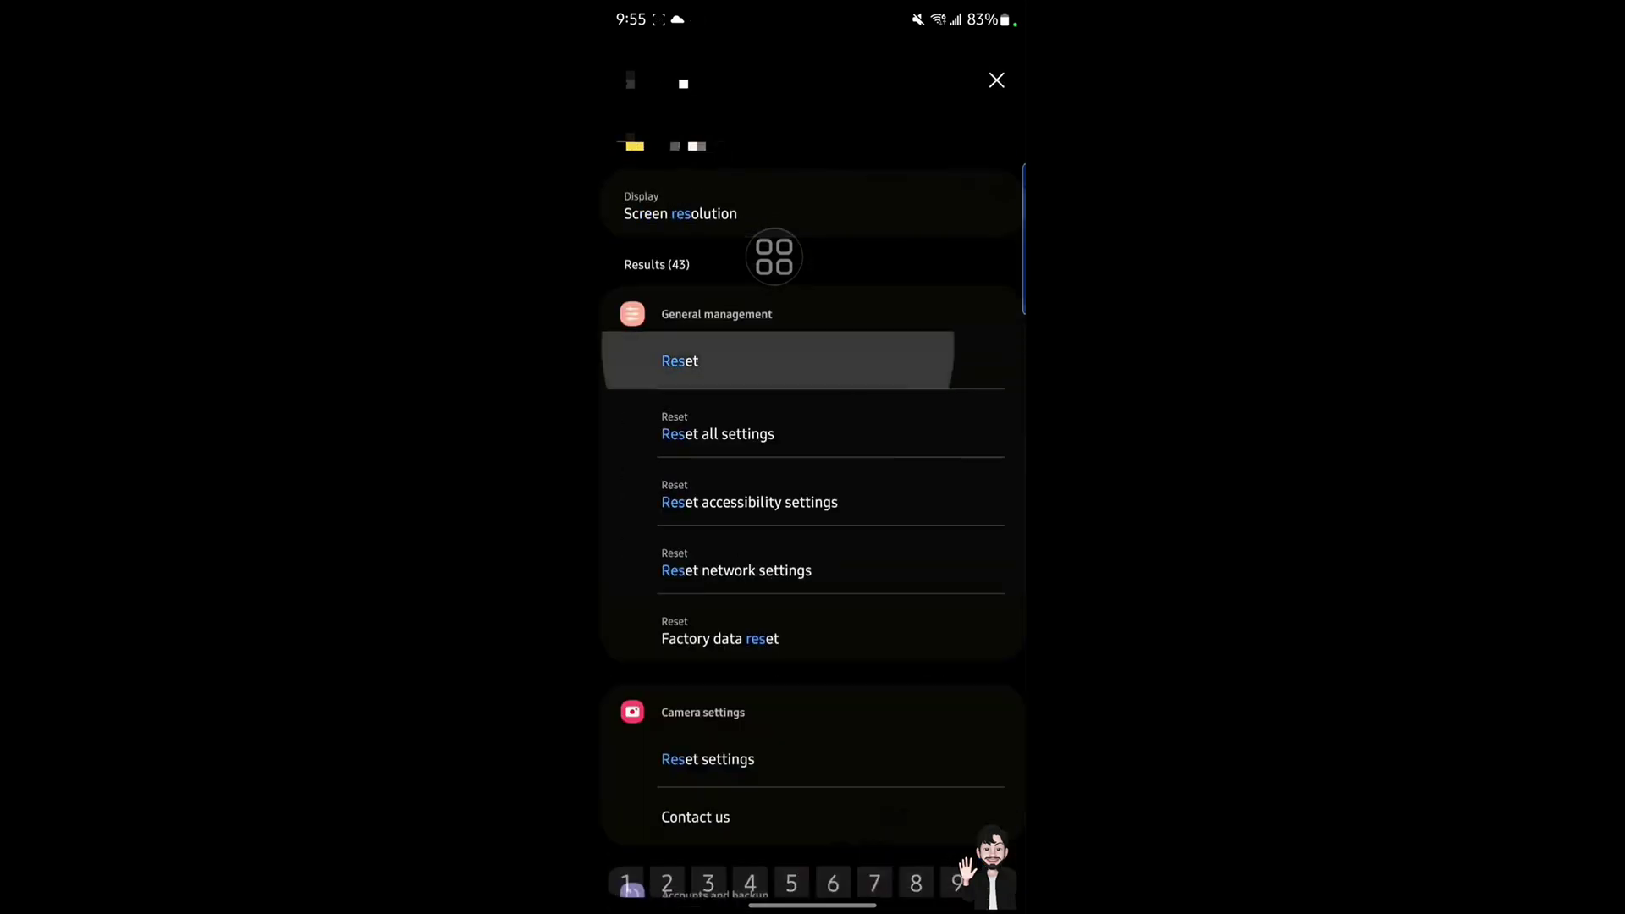
left_click(641, 727)
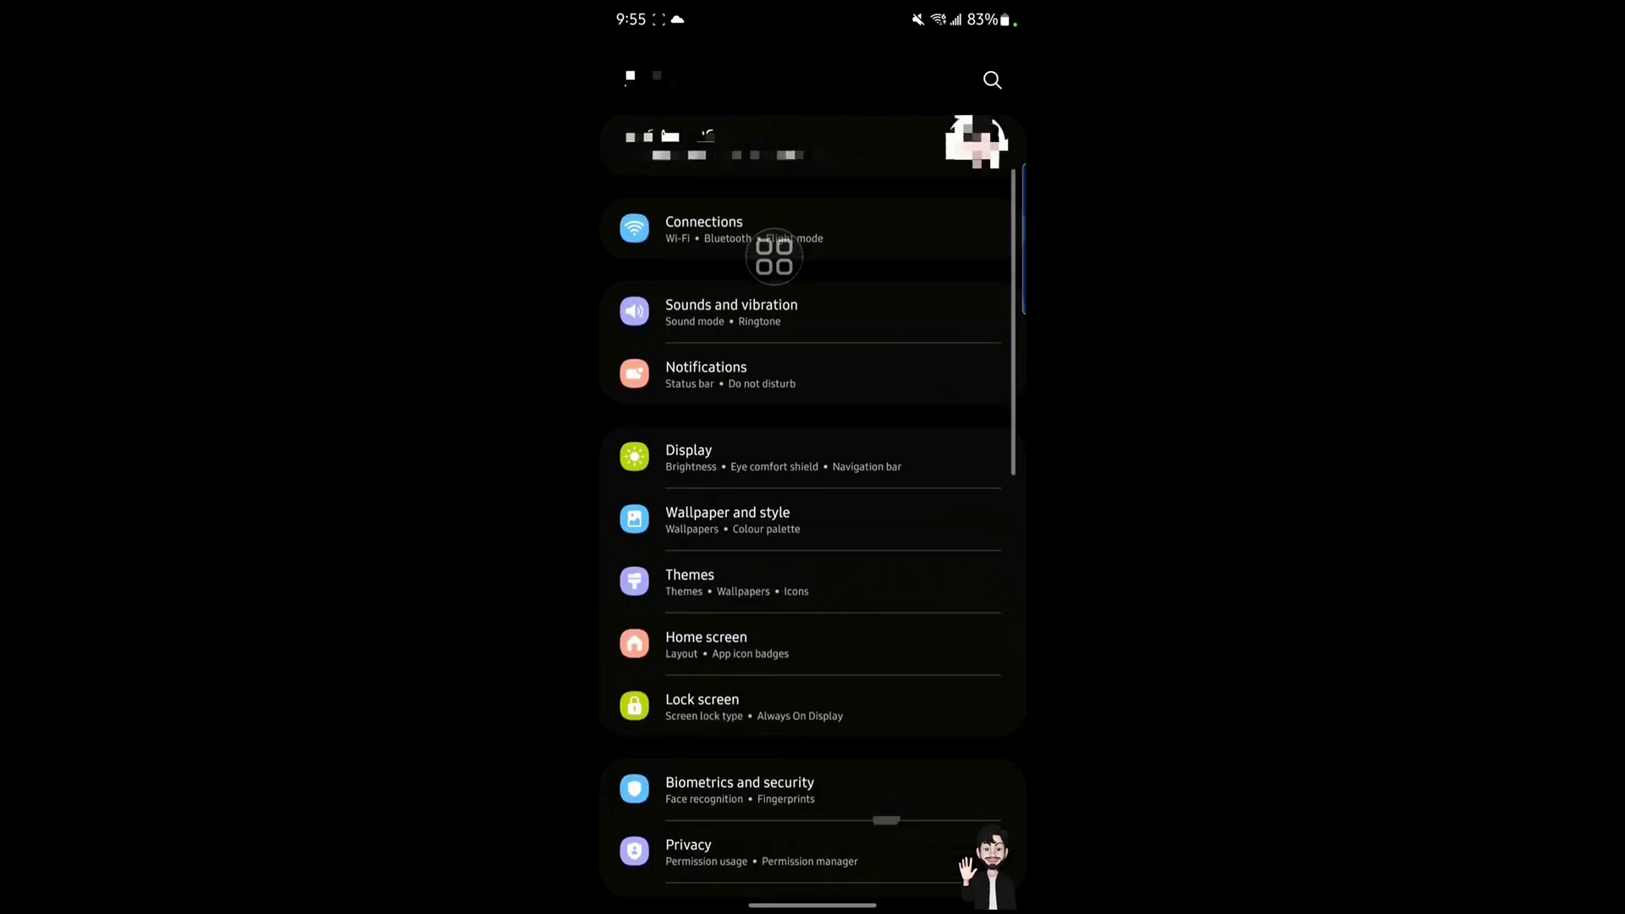
scroll(813, 508, "down", 5)
scroll(814, 508, "down", 3)
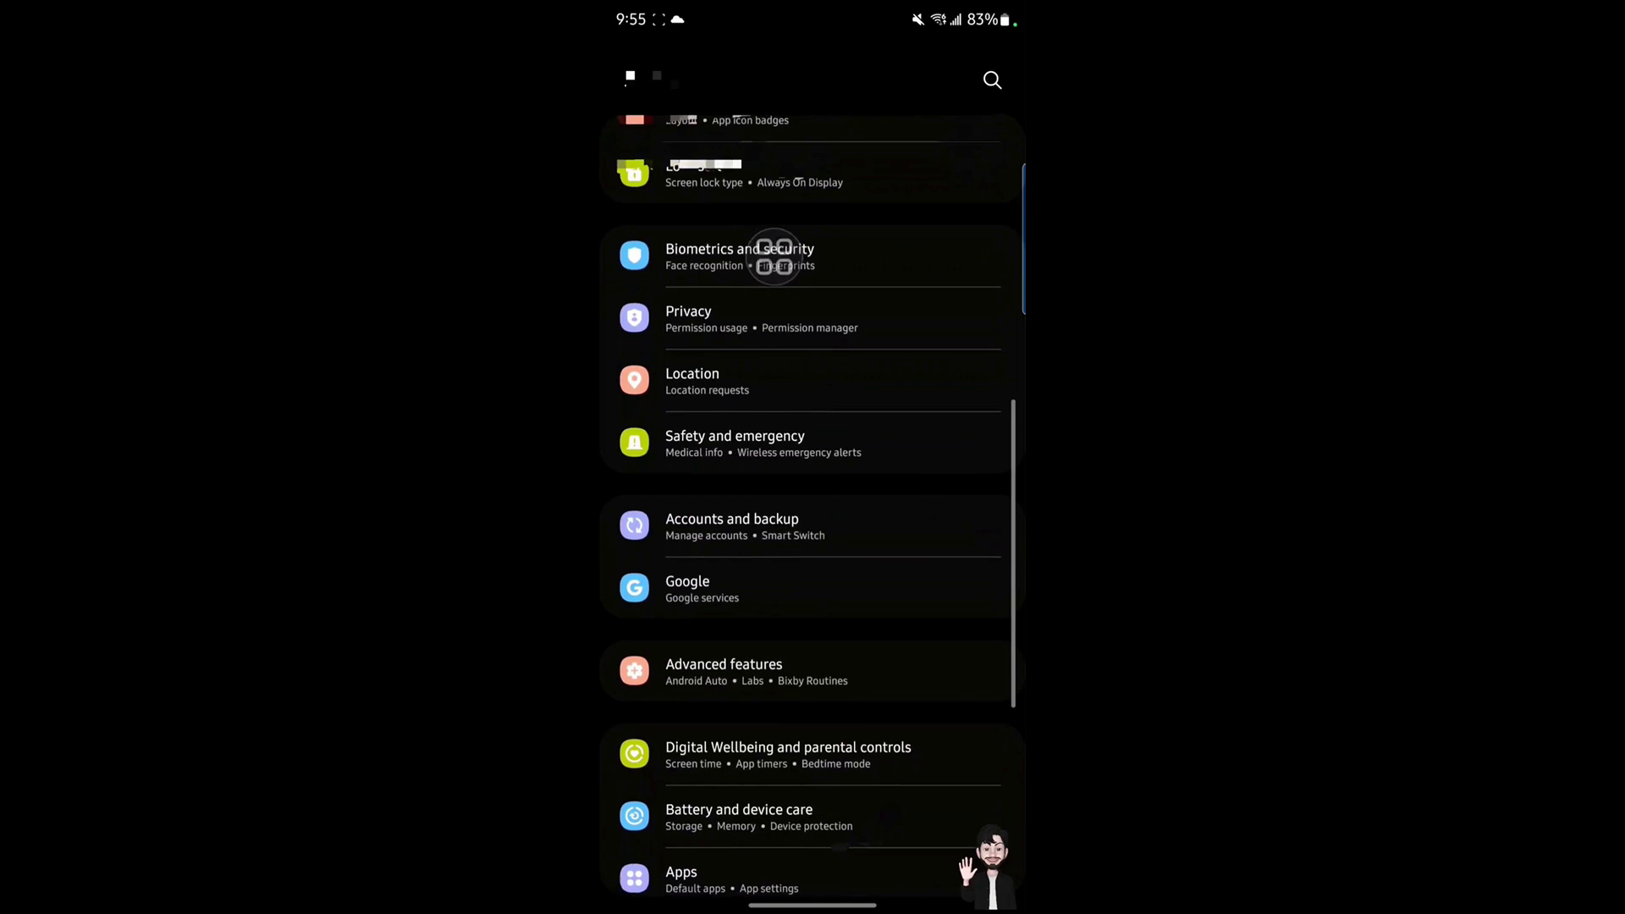
scroll(814, 508, "up", 5)
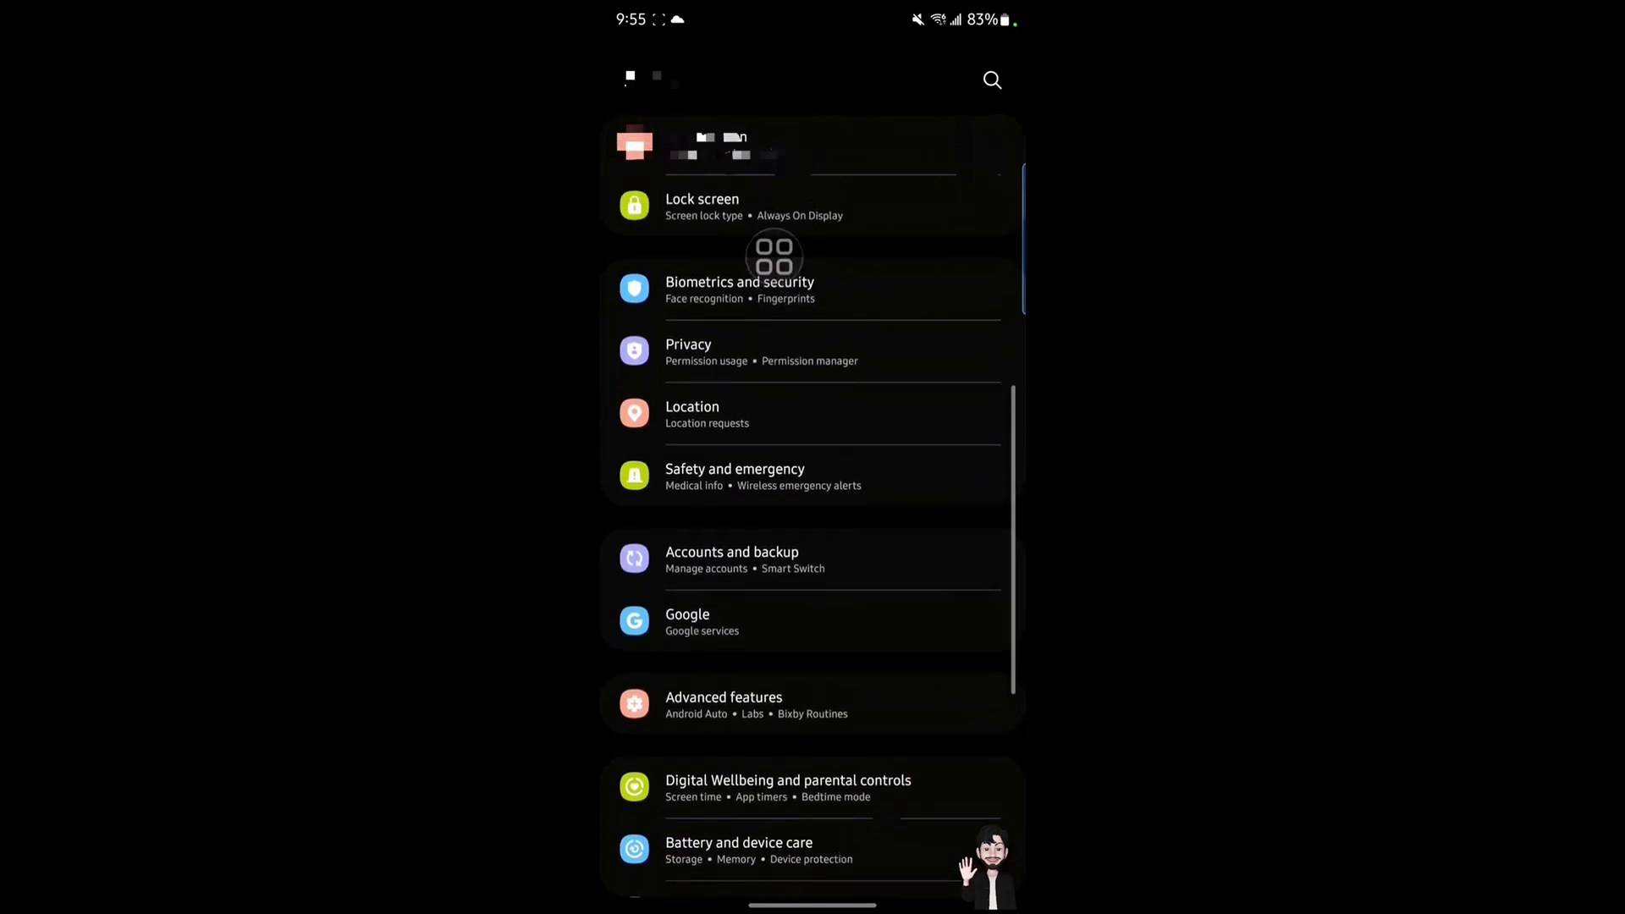
scroll(813, 508, "up", 5)
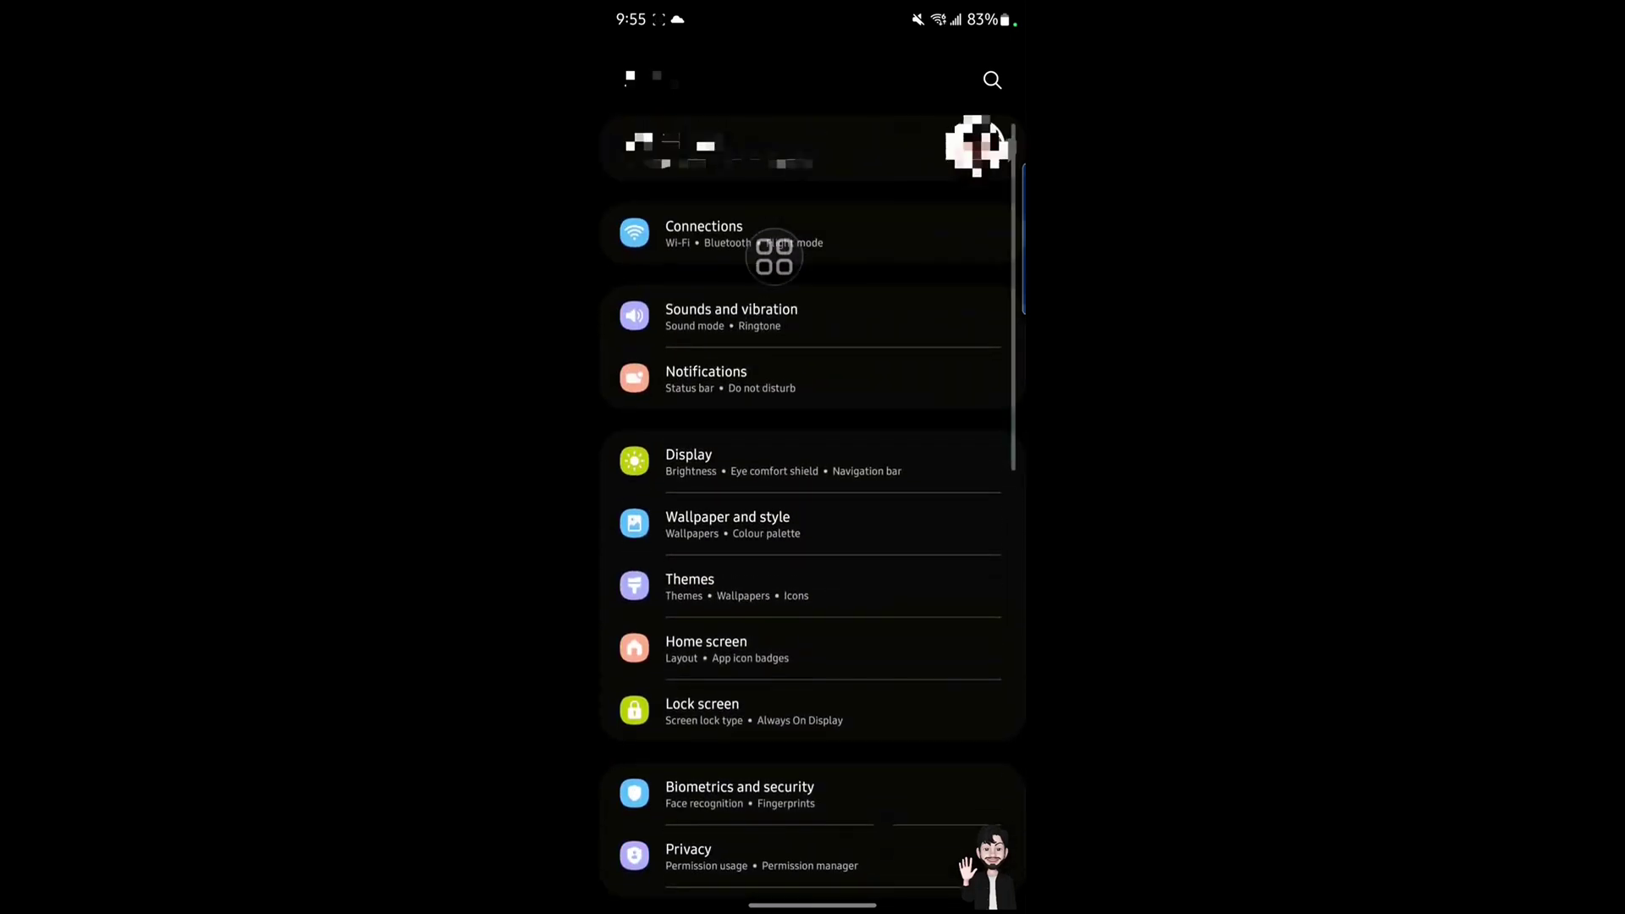
- Search Settings for 'res' and pick the Reset result under General management
left_click(992, 80)
type("res")
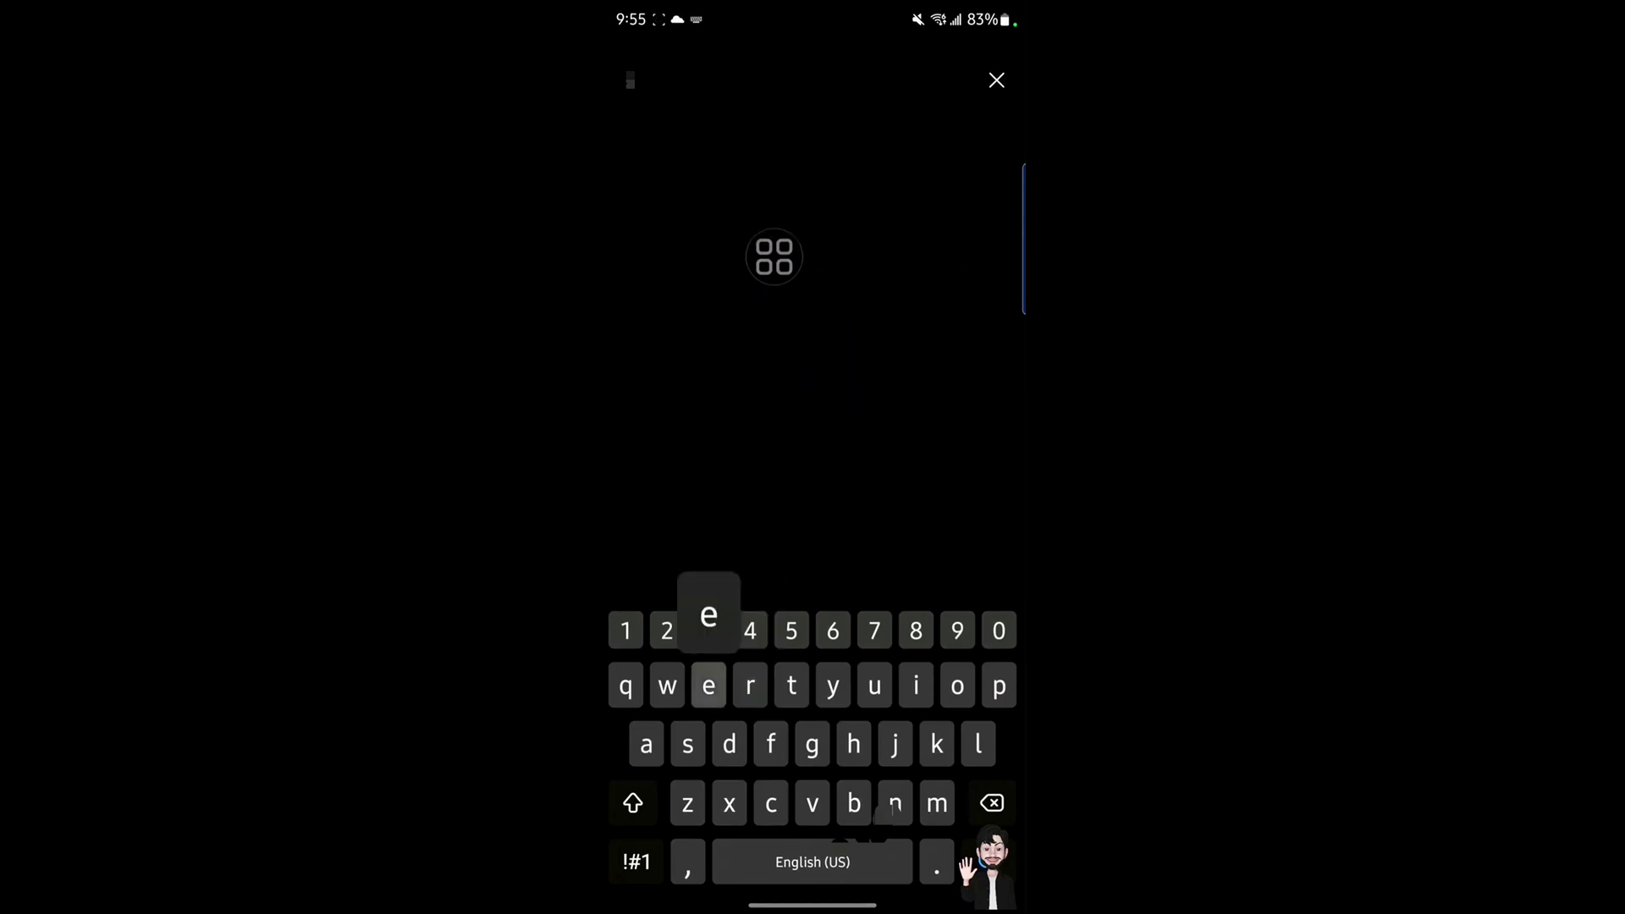
left_click(679, 361)
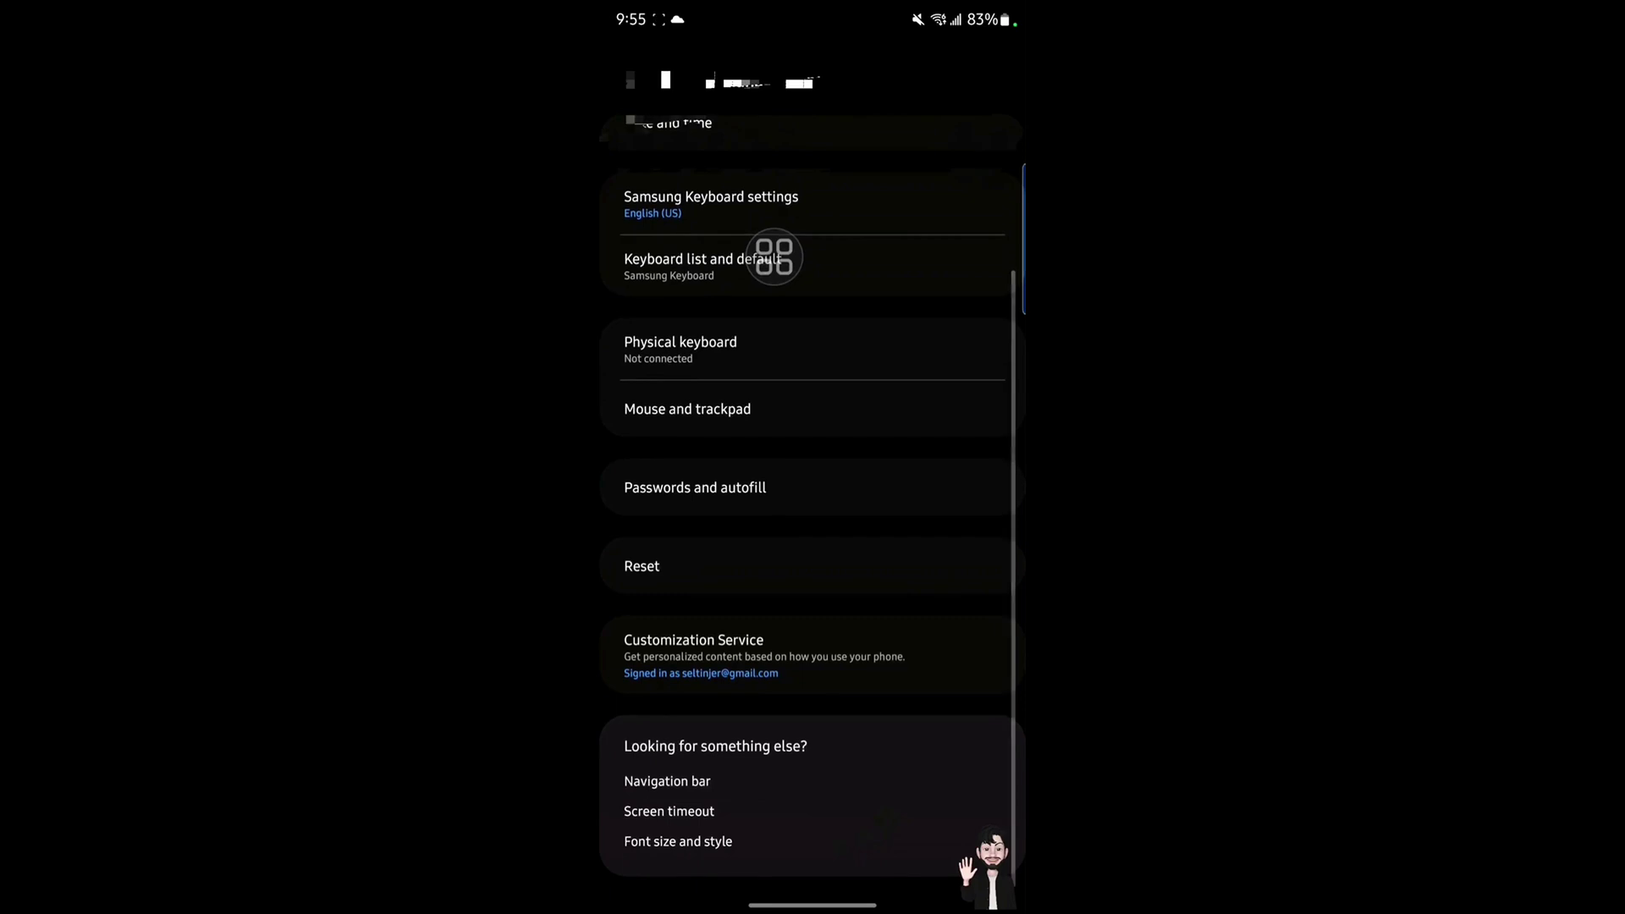
- Select Reset in General management to list Reset network settings and Factory data reset
left_click(685, 571)
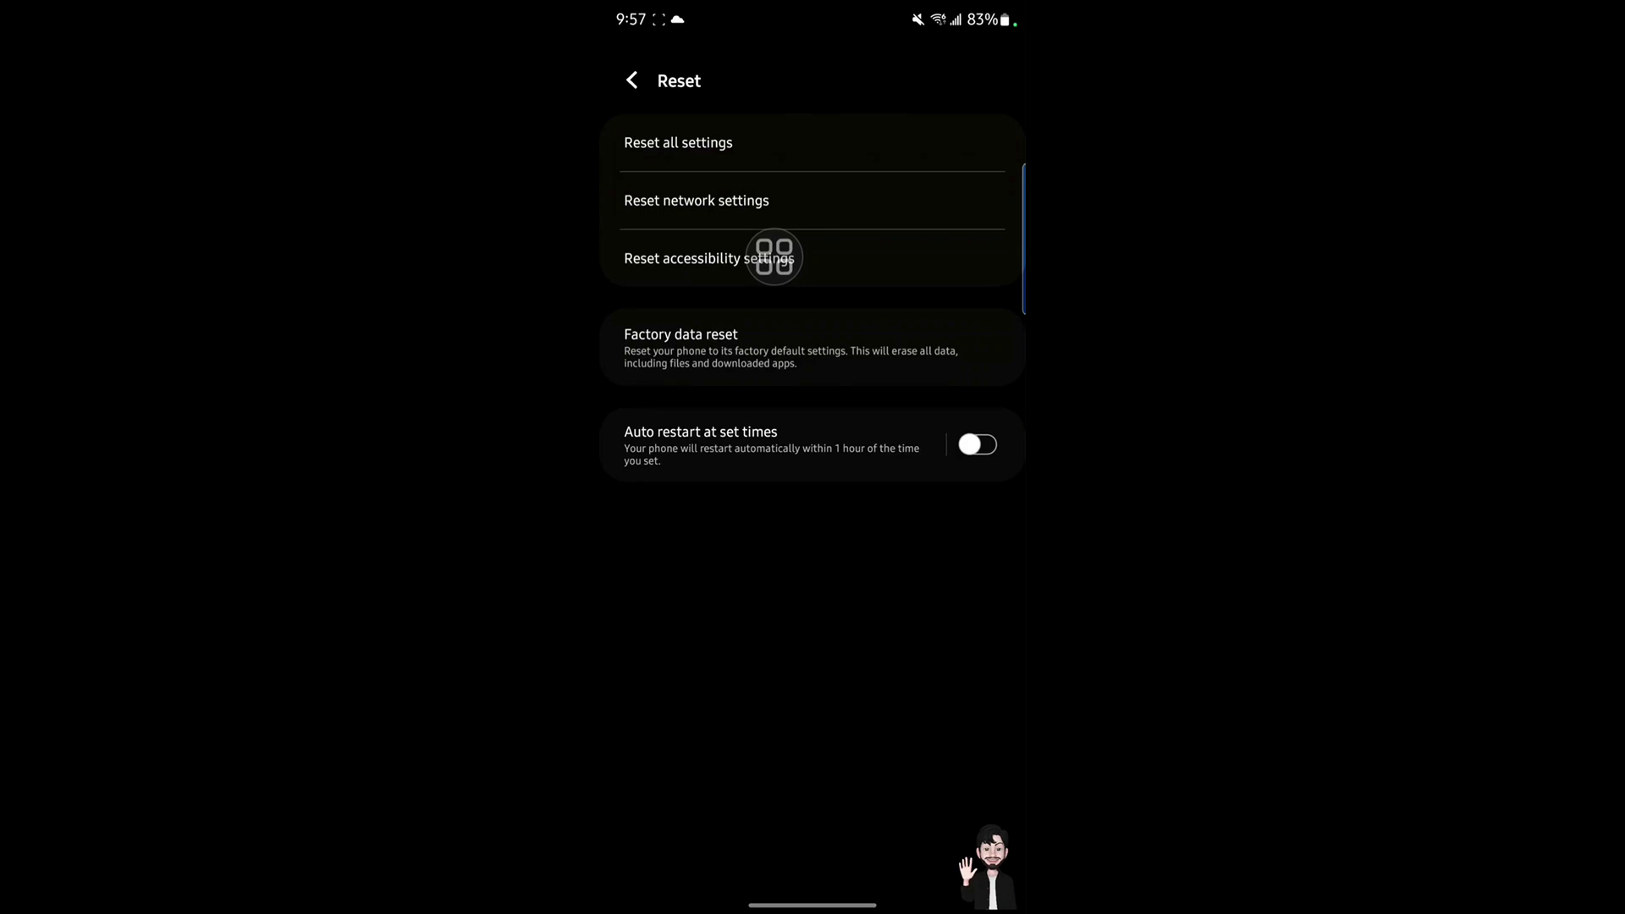
left_click_drag(814, 13, 813, 381)
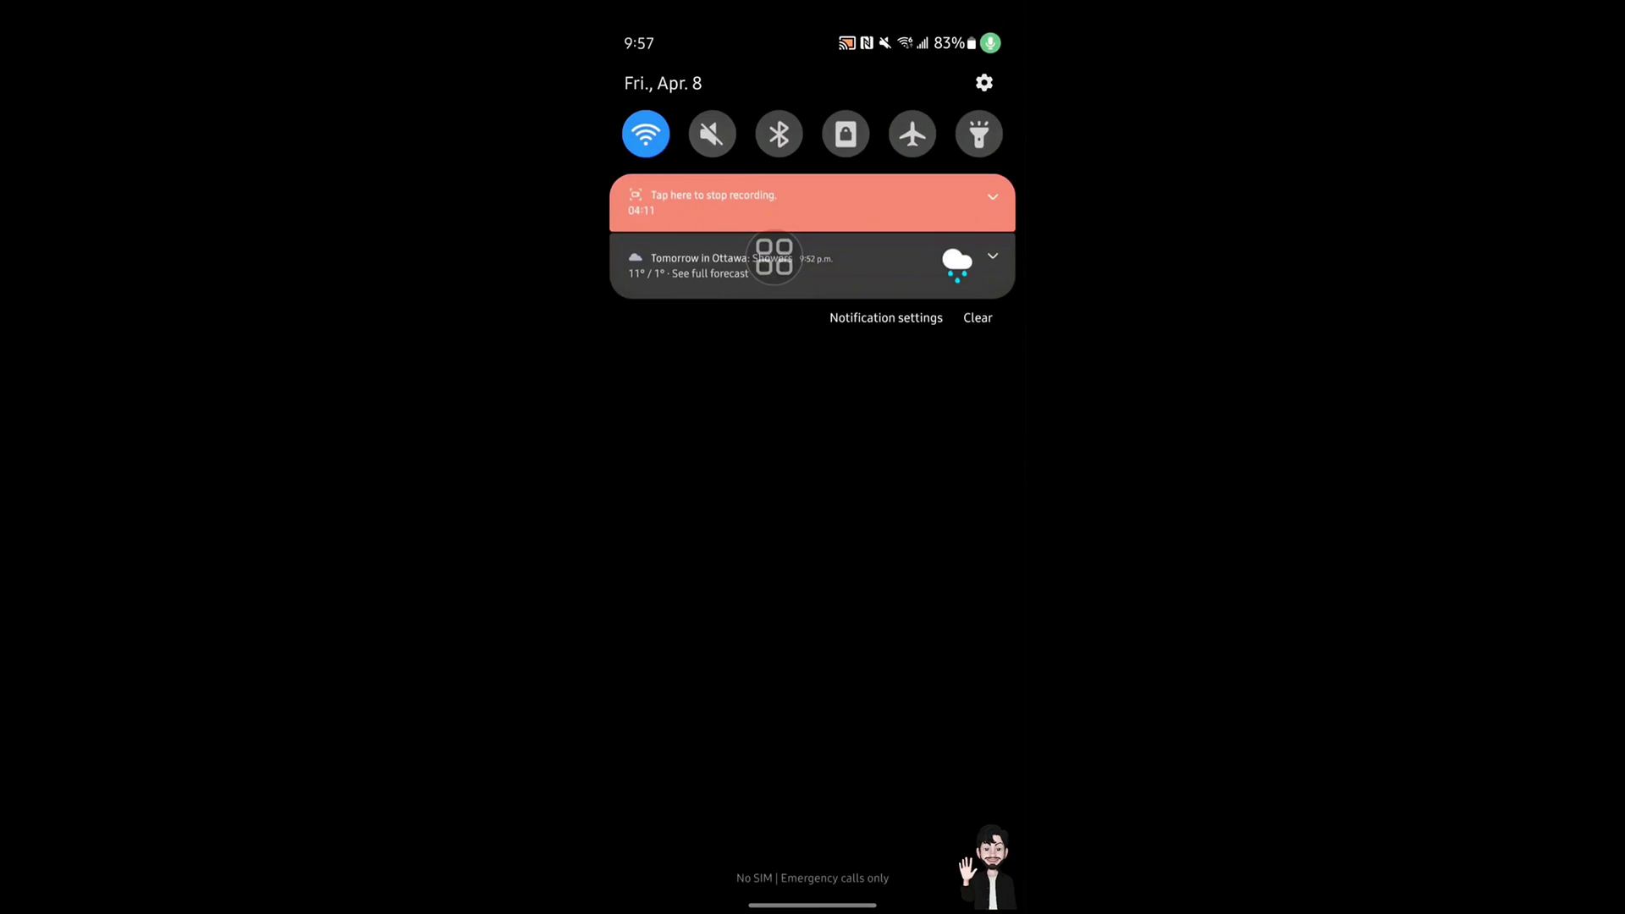
left_click_drag(813, 190, 813, 572)
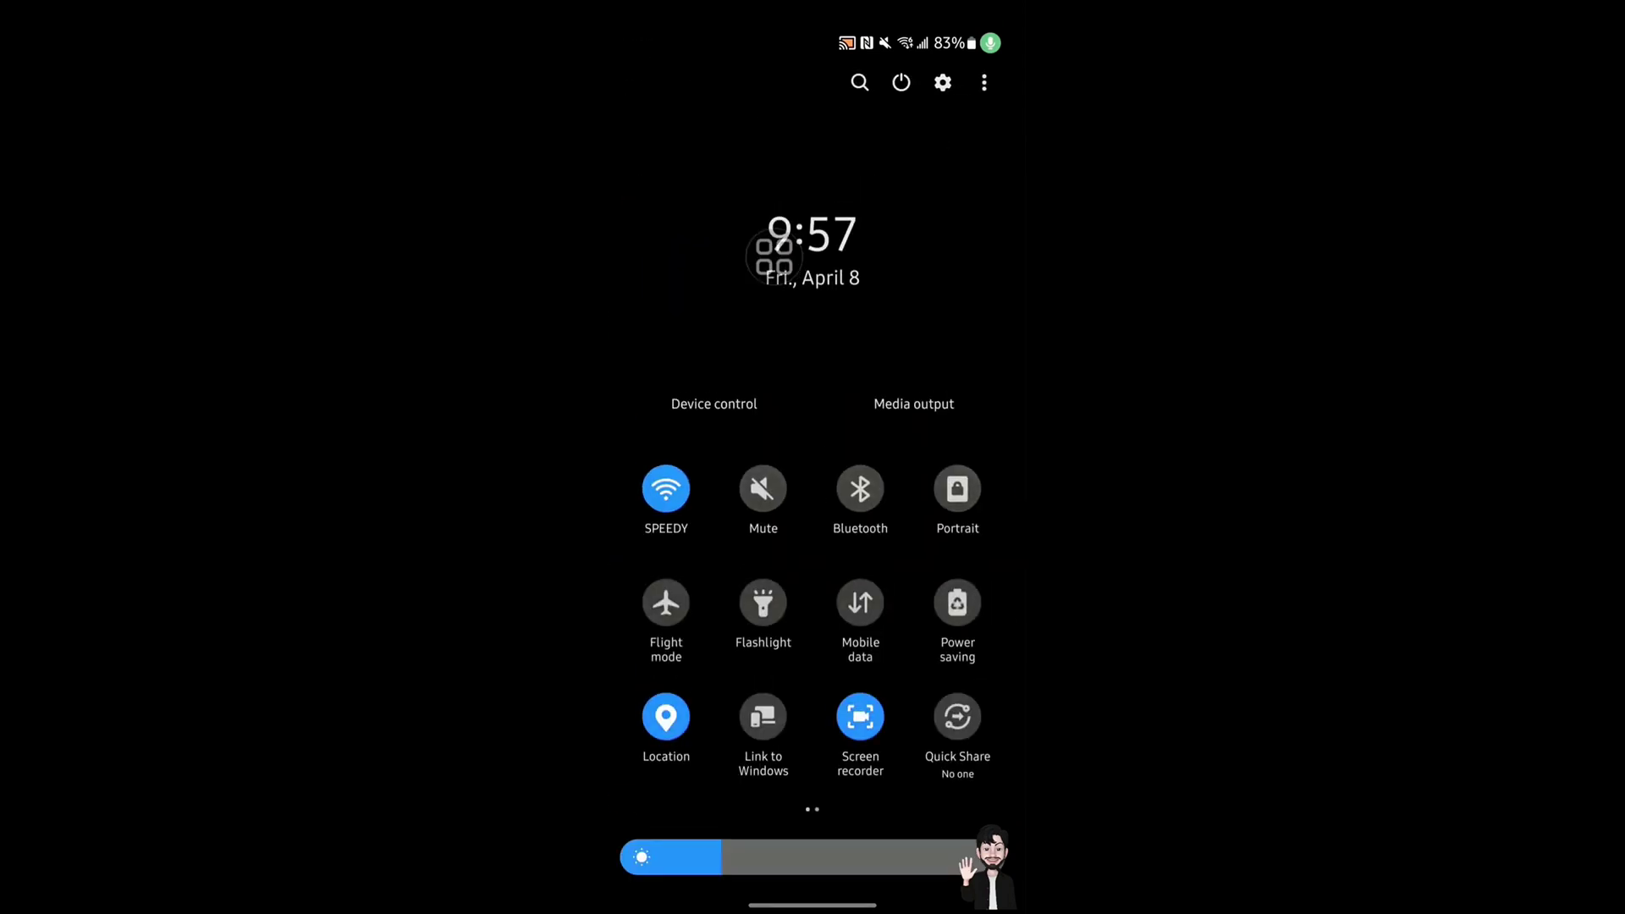
left_click_drag(812, 825, 813, 127)
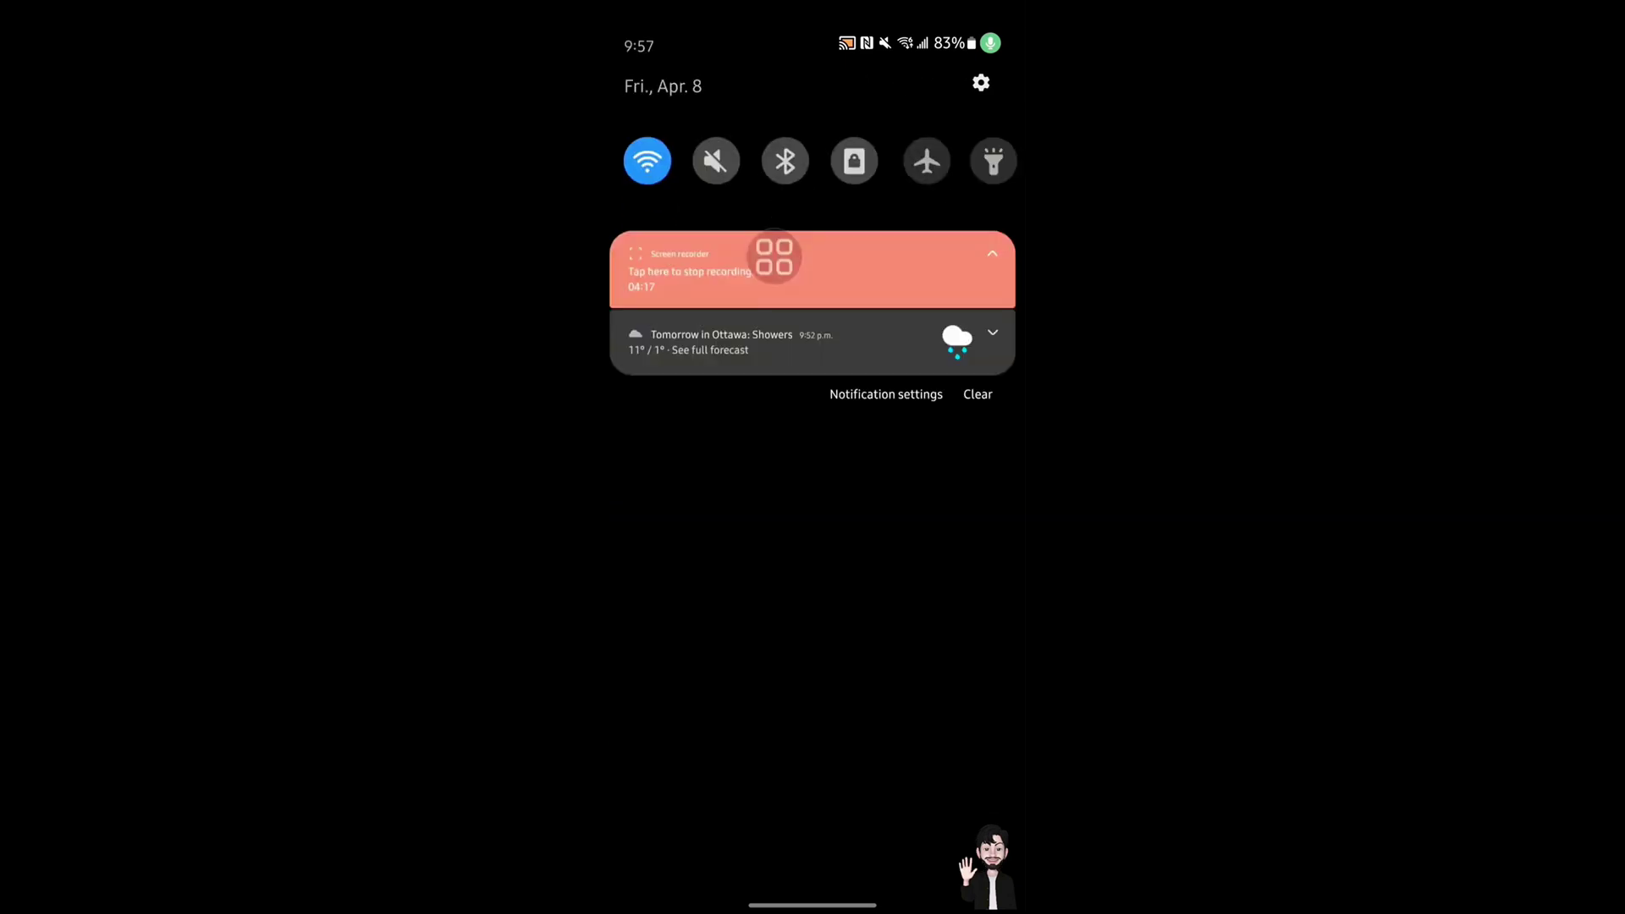
left_click_drag(813, 508, 813, 64)
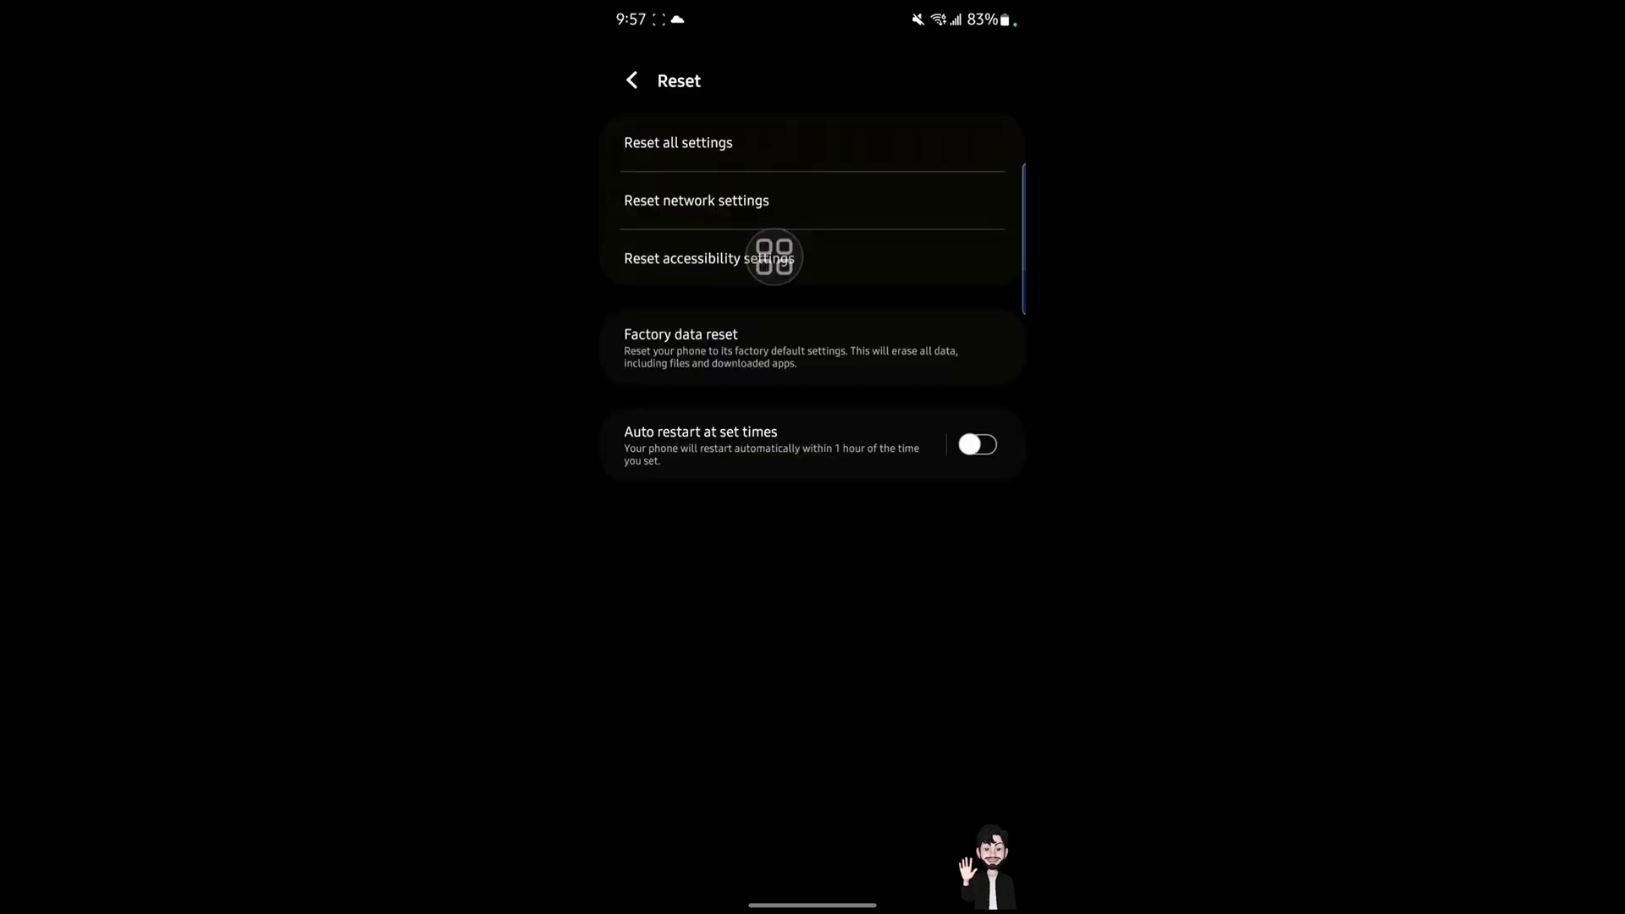